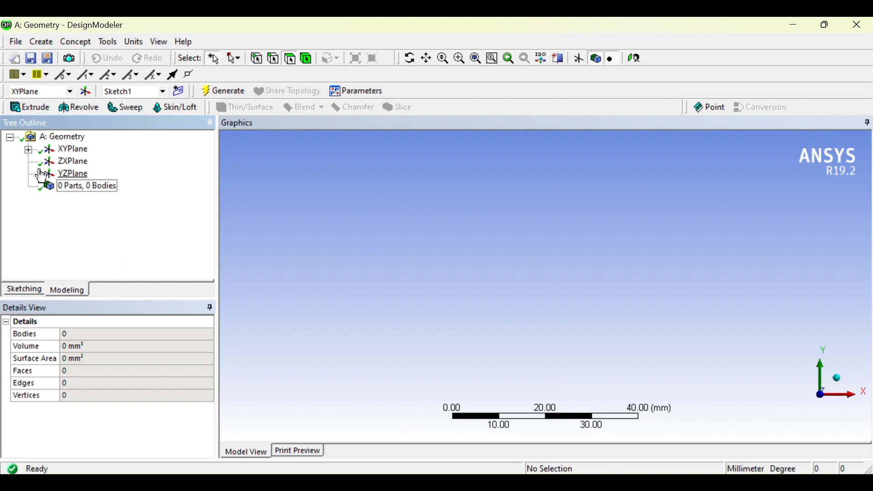
Delete the left vertical line of the existing rectangle in Sketch1.
click(27, 289)
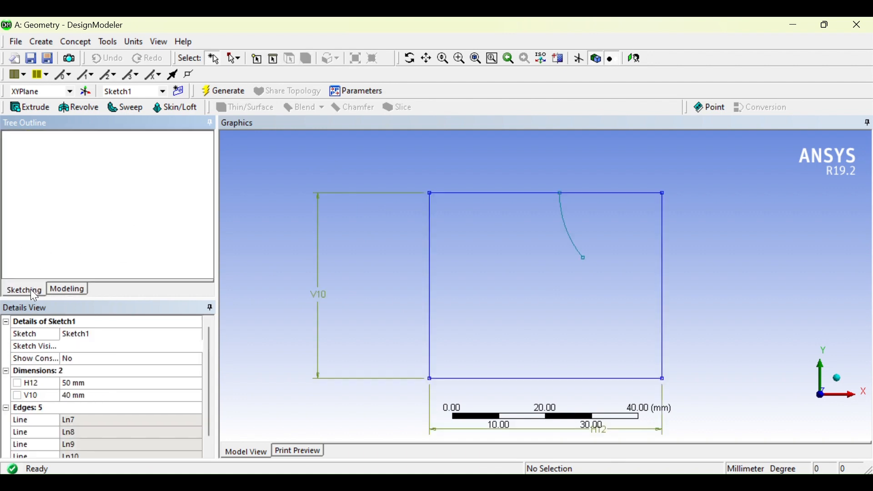
click(72, 289)
click(24, 289)
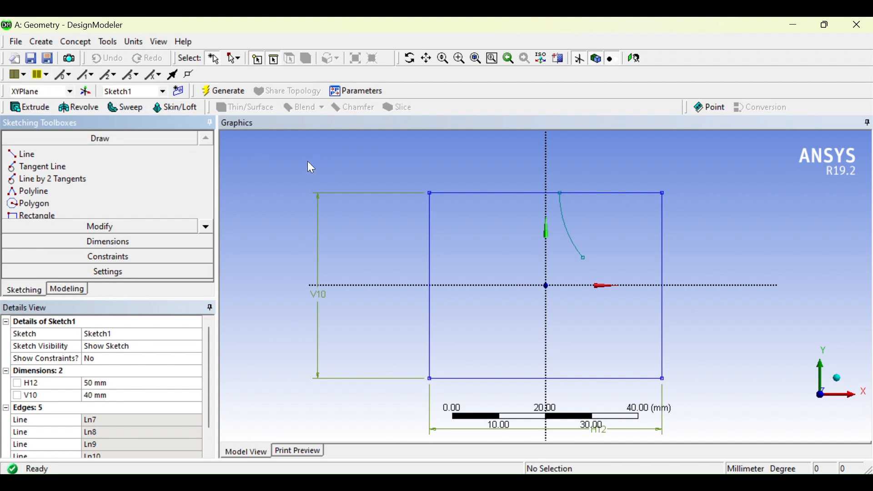
drag(307, 161, 653, 321)
right_click(449, 166)
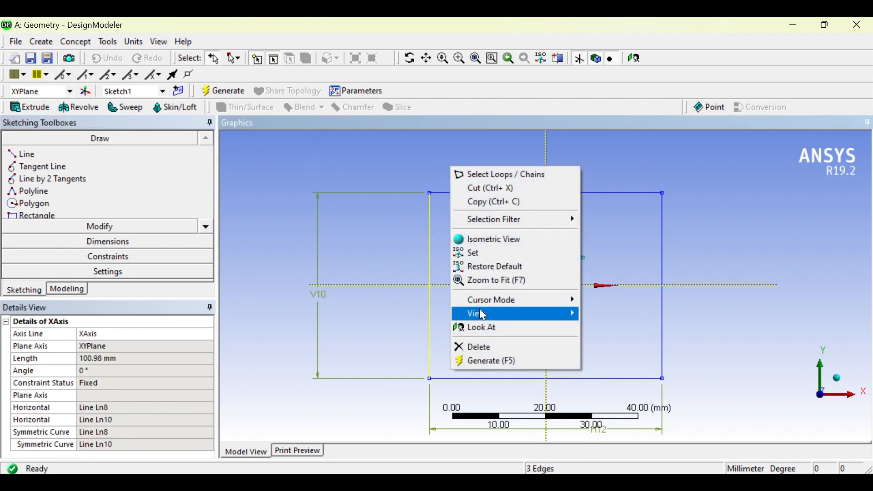
click(475, 346)
click(555, 299)
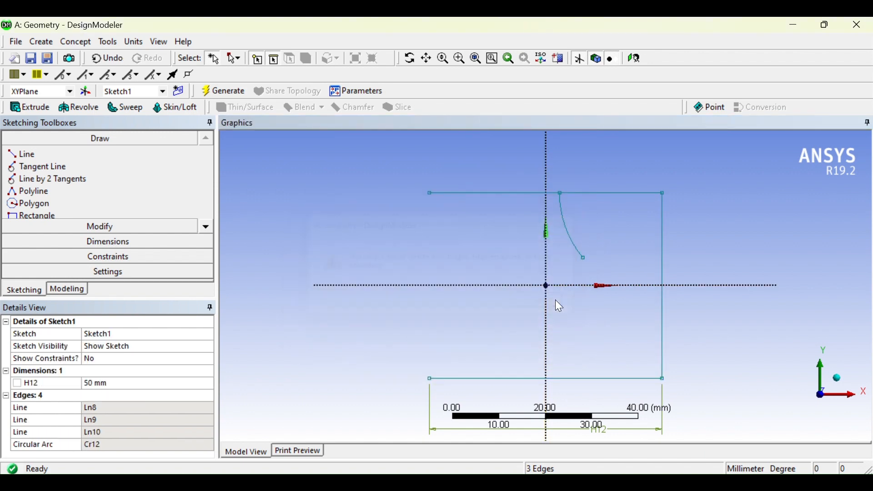
Delete the remaining three lines and the arc of Sketch1 and return to the model tree.
mouse_move(397, 169)
mouse_down()
mouse_move(787, 379)
mouse_move(544, 353)
mouse_move(491, 380)
mouse_move(591, 192)
mouse_up()
right_click(591, 192)
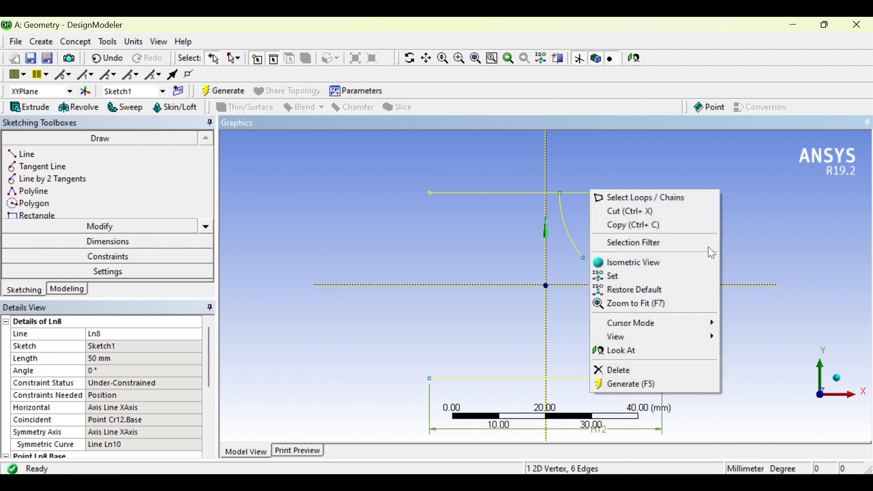
click(636, 369)
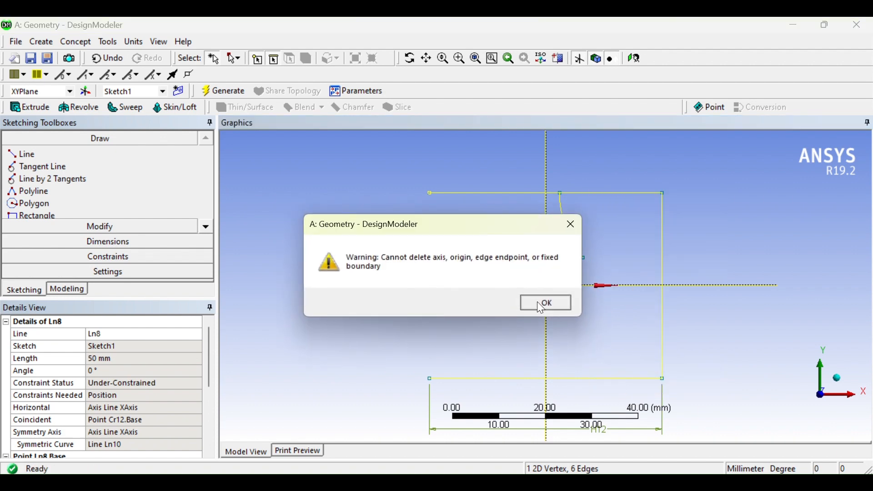
click(541, 304)
click(80, 290)
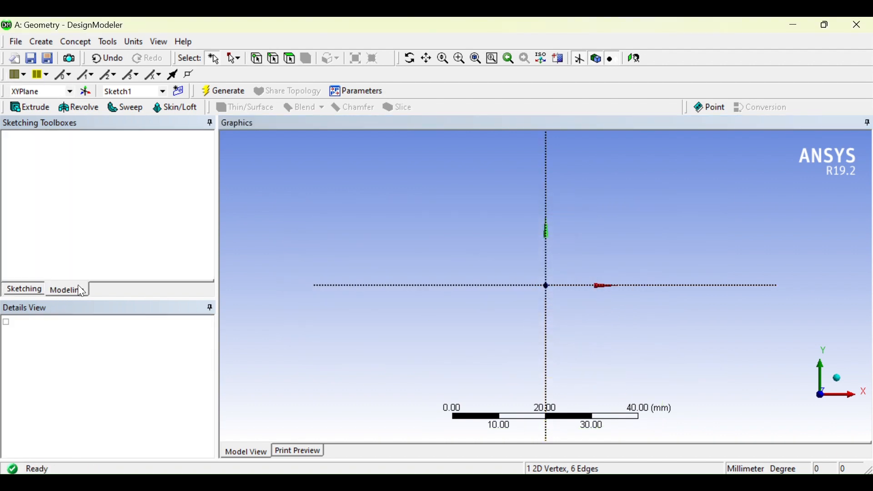
right_click(79, 189)
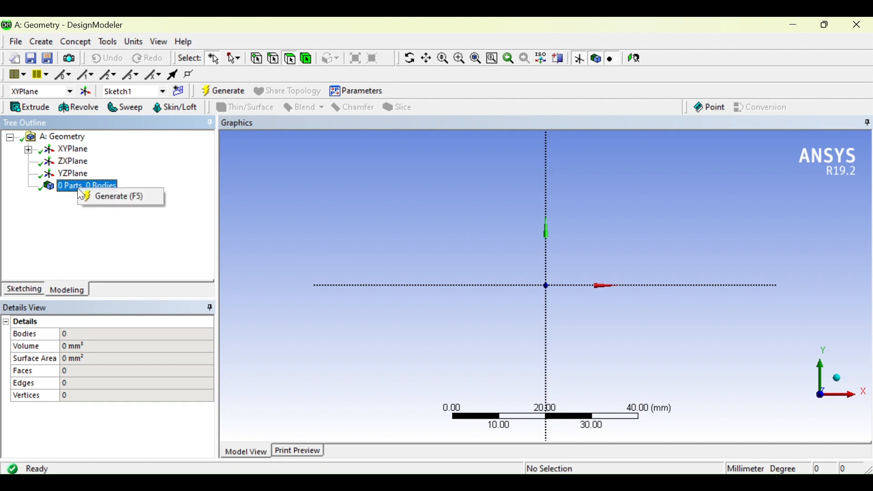
click(308, 220)
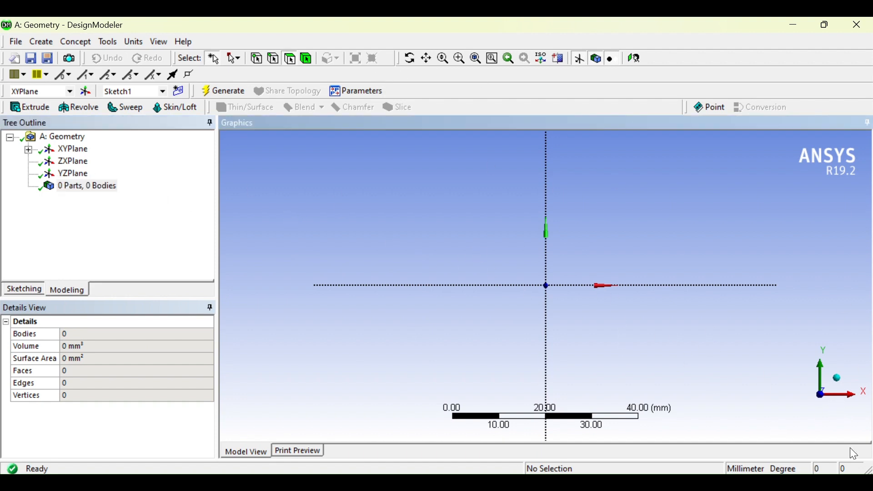
click(837, 377)
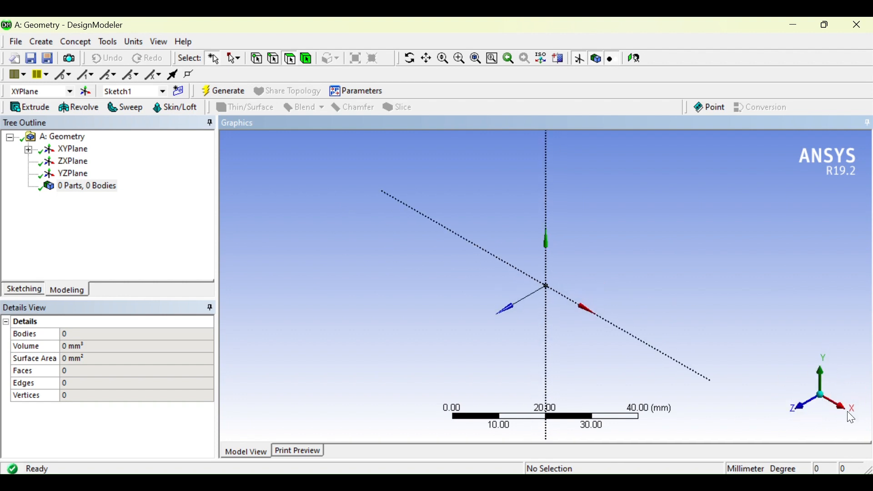
click(810, 408)
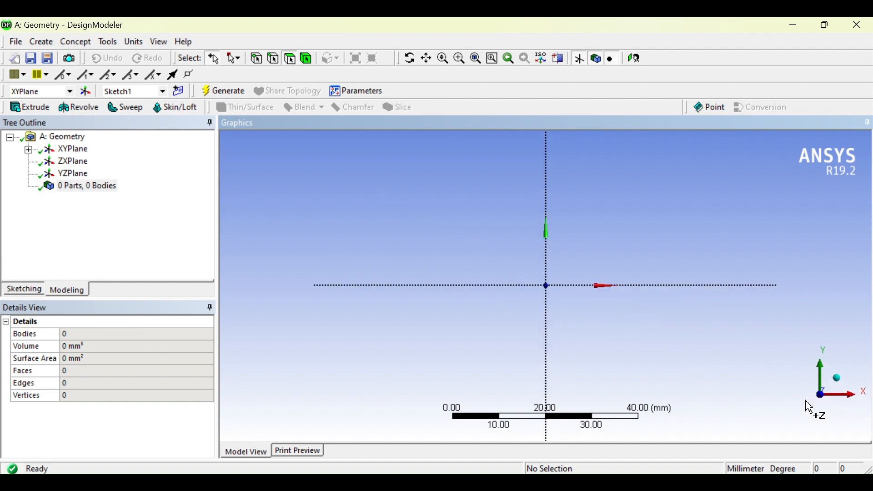
click(839, 381)
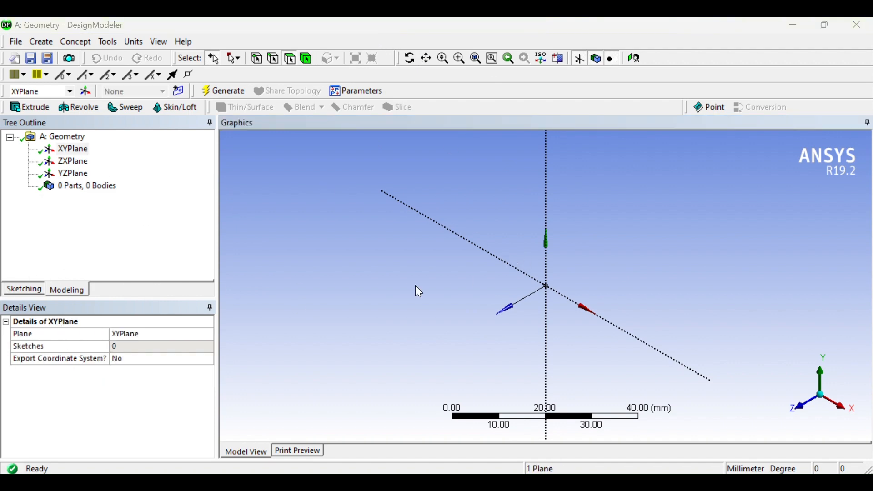
Start sketching on the XYPlane with the view oriented face-on to it.
click(76, 151)
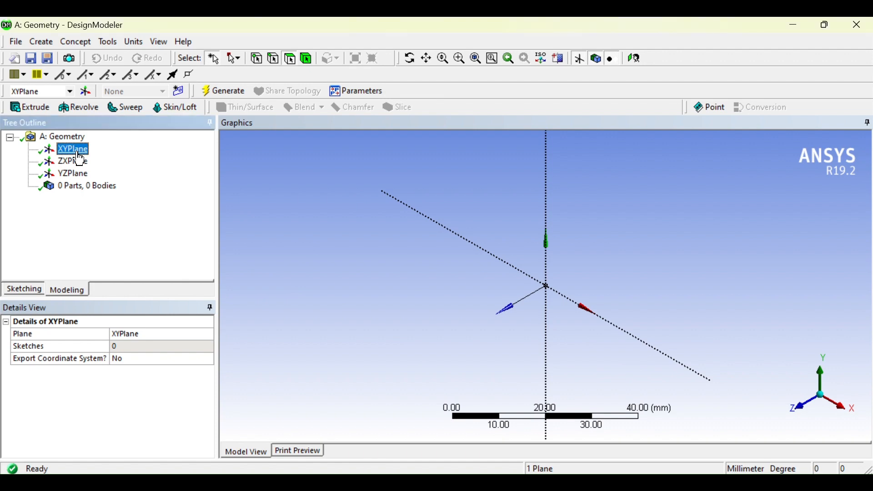
click(23, 289)
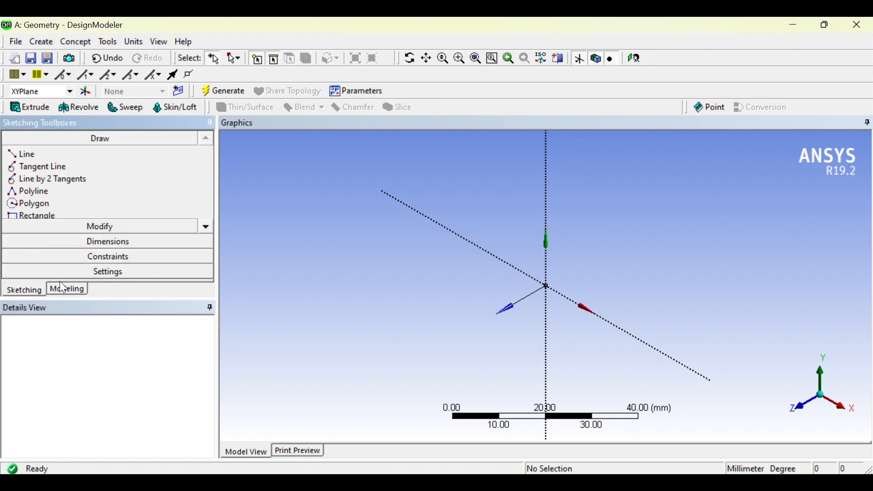
click(636, 56)
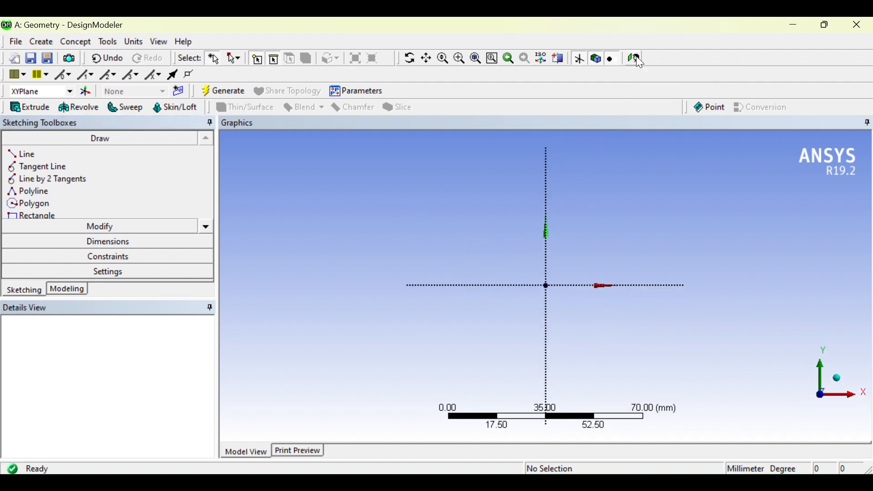
scroll(503, 274, up, 1)
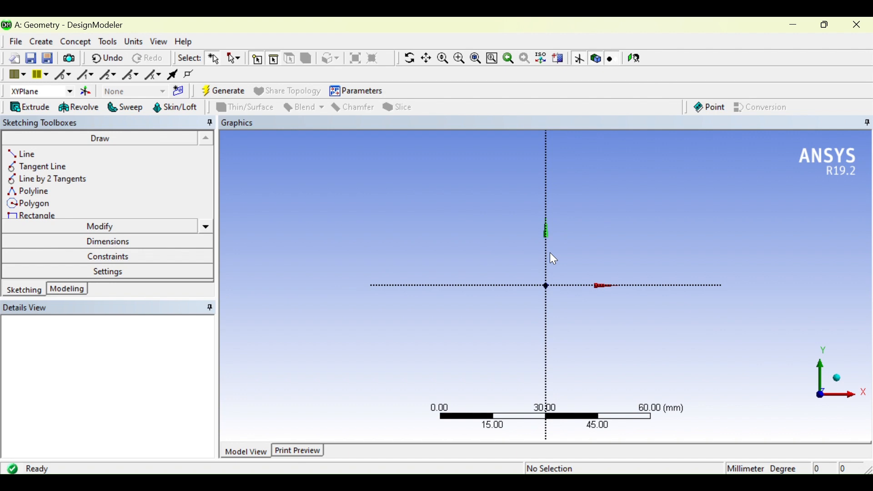
Set the length unit to Millimeter and consult the R20 arc-notched profile drawing in IGTR.pdf.
click(142, 40)
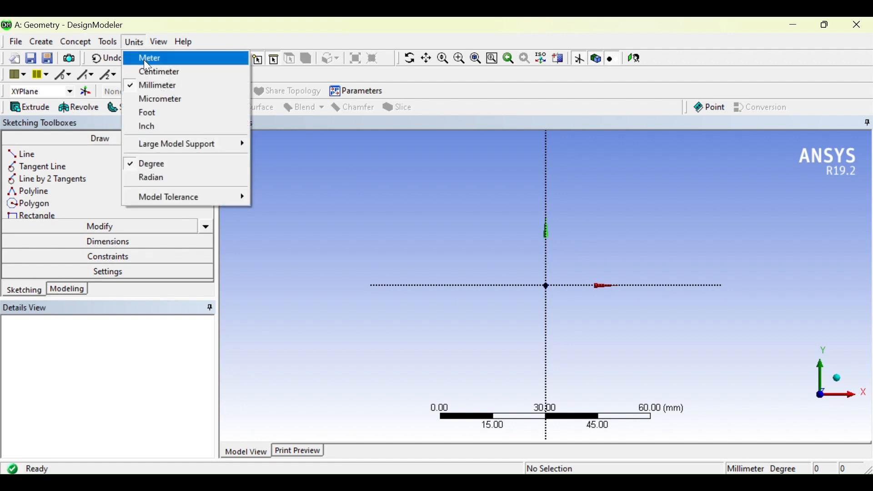
click(168, 84)
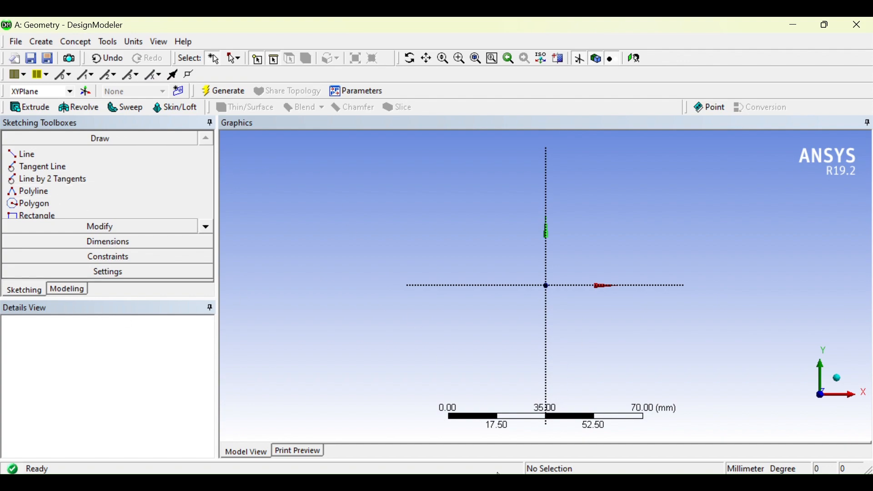
key(alt+Tab)
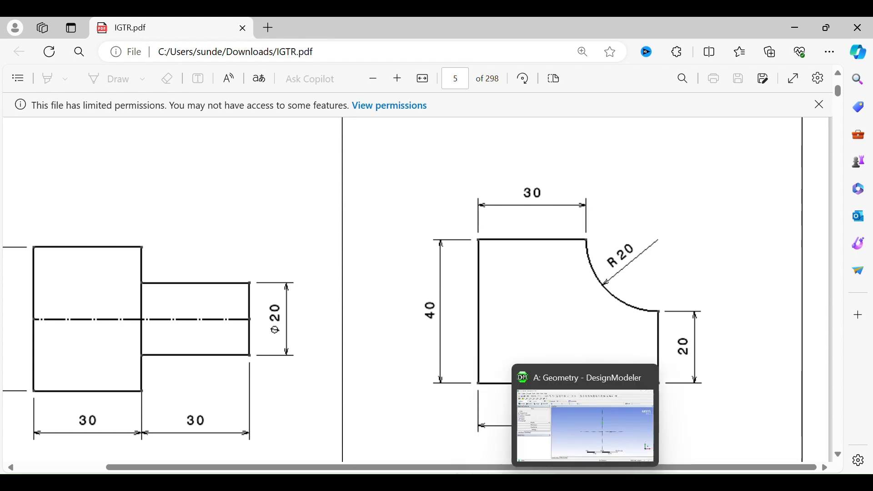
click(586, 482)
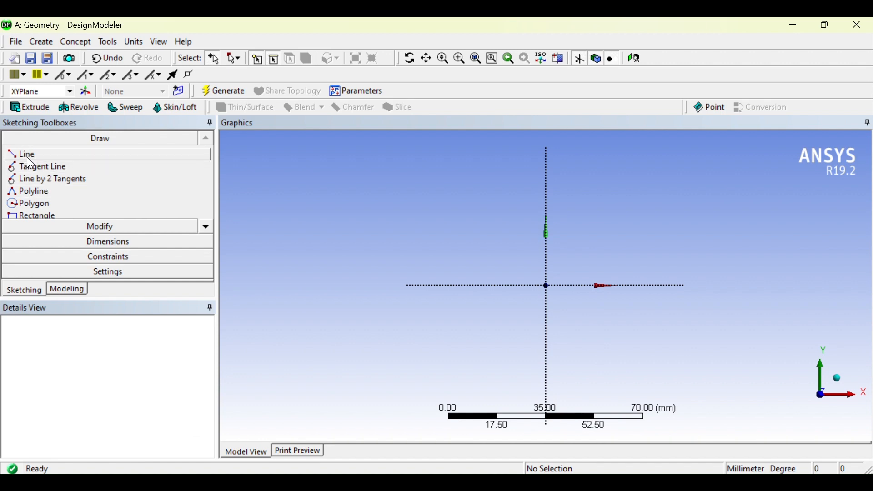
Try a closed rectangular polyline from the origin, about 40 mm wide and 32 mm high, and undo it.
click(46, 193)
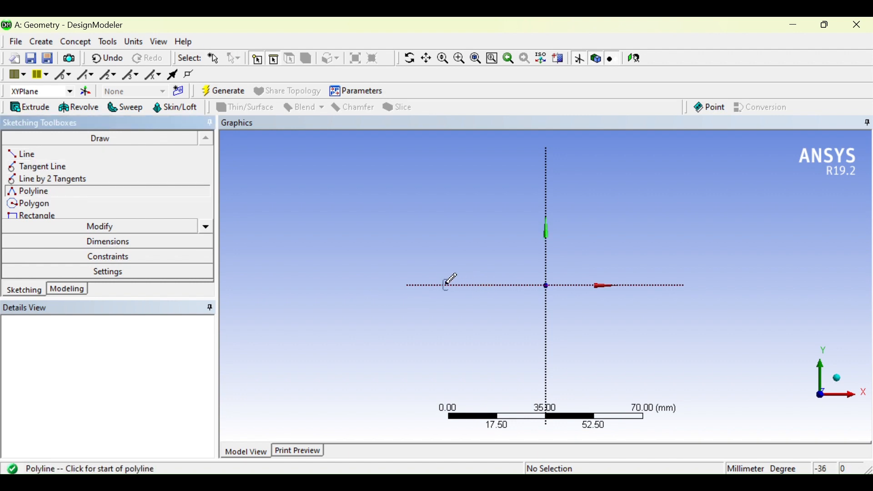
scroll(452, 279, up, 1)
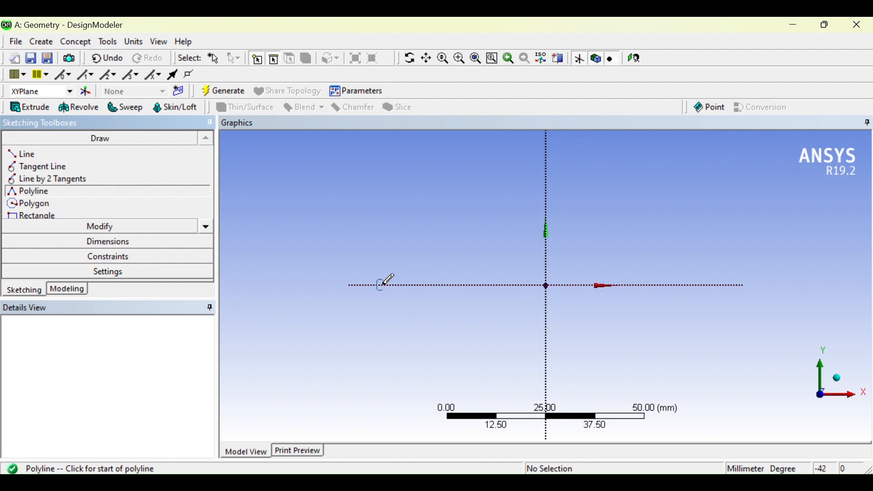
click(547, 285)
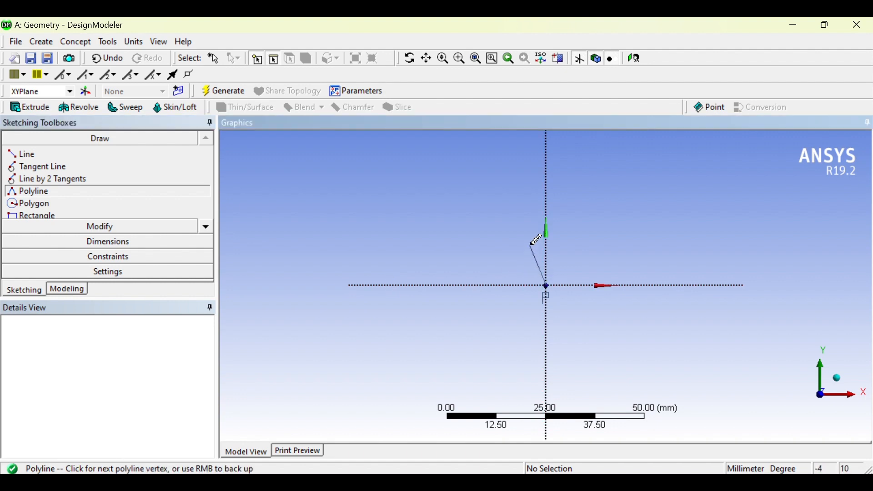
click(546, 158)
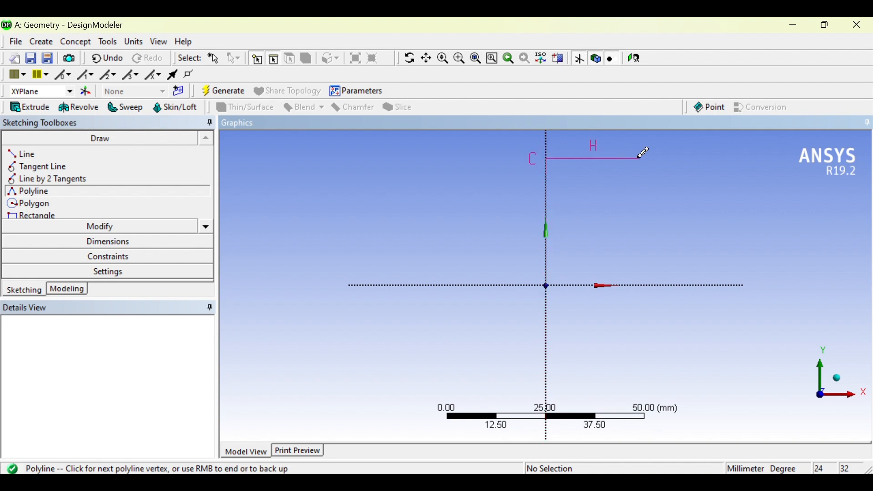
click(704, 158)
click(704, 286)
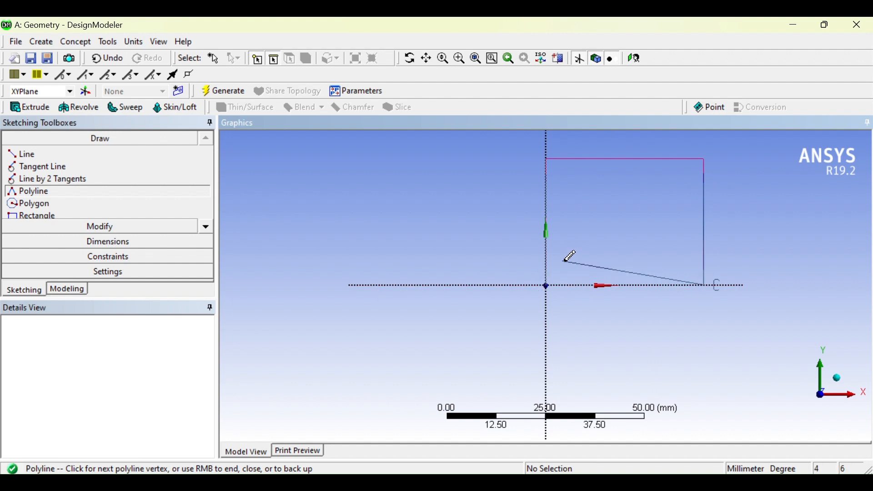
click(546, 285)
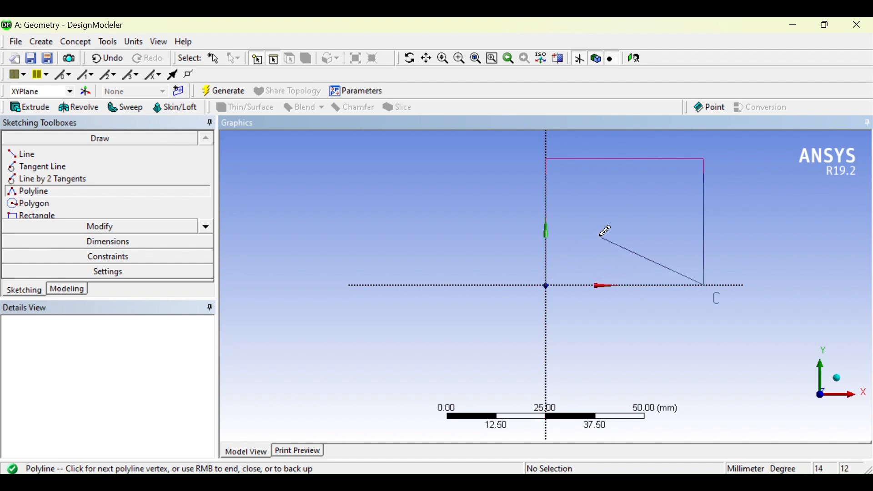
right_click(758, 231)
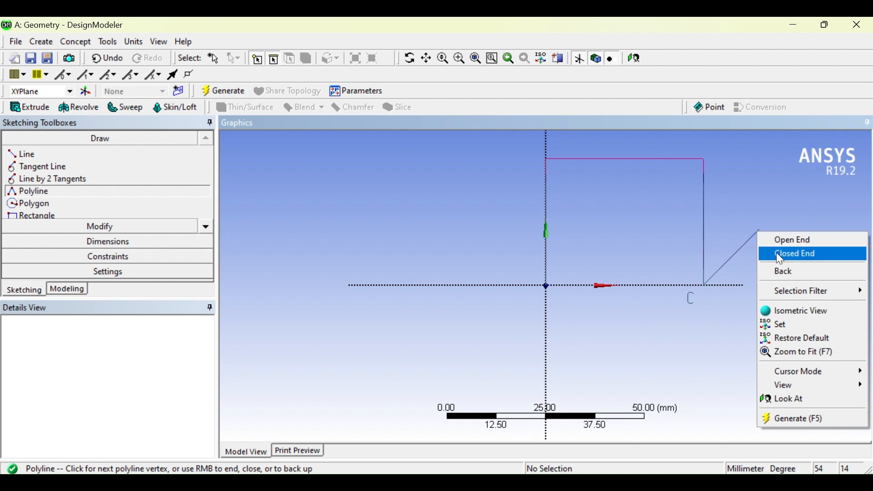
click(776, 254)
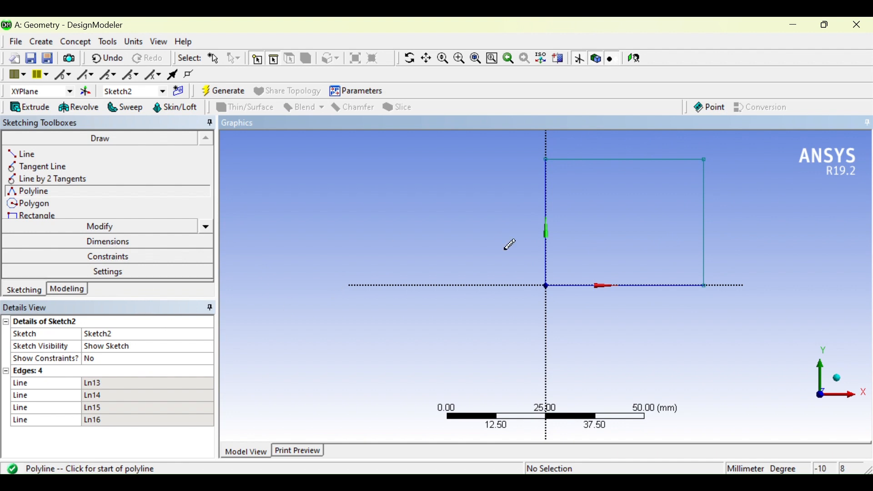
click(107, 58)
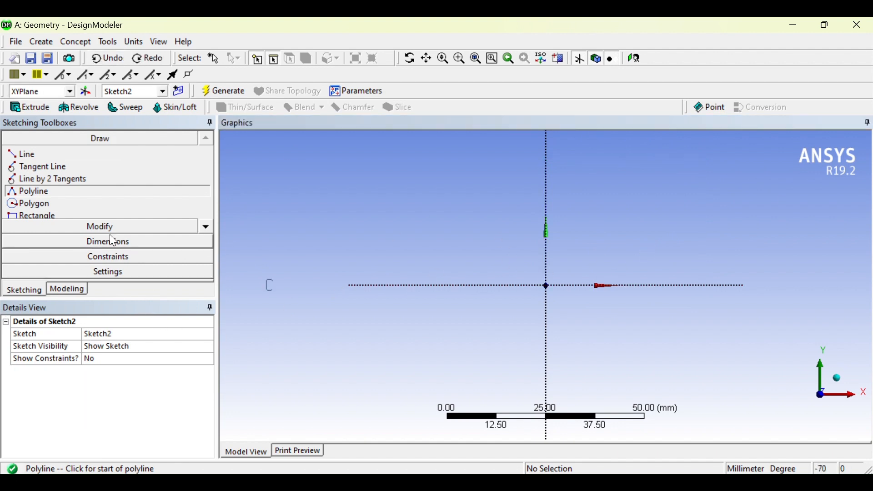
Draw an open-ended polyline from the origin, about 30 mm up the Y axis, 48 mm across in +X and straight down to the X axis.
click(37, 193)
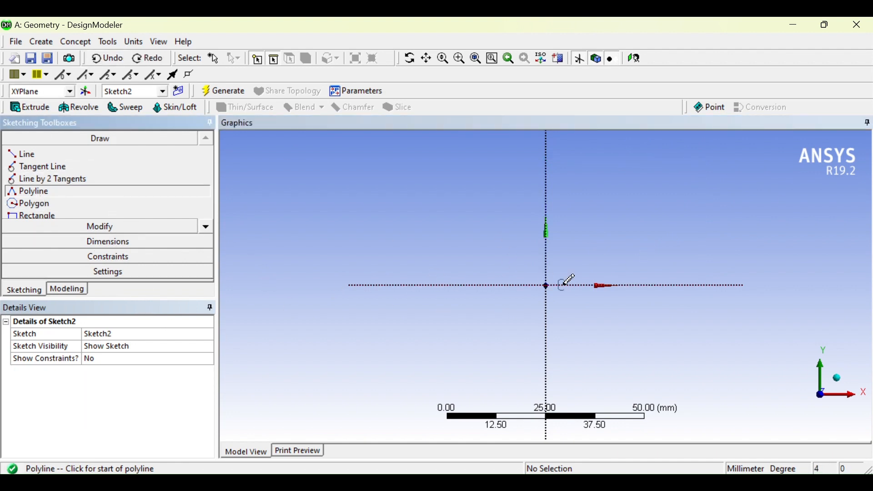
click(546, 285)
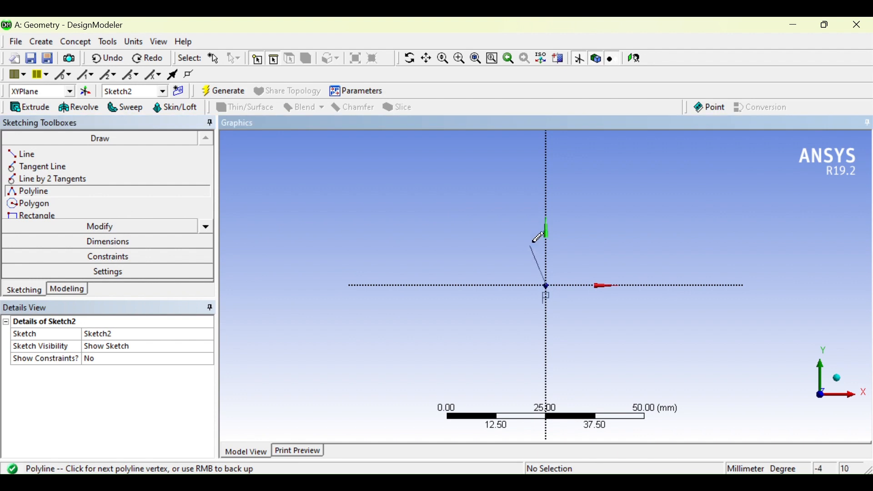
click(547, 166)
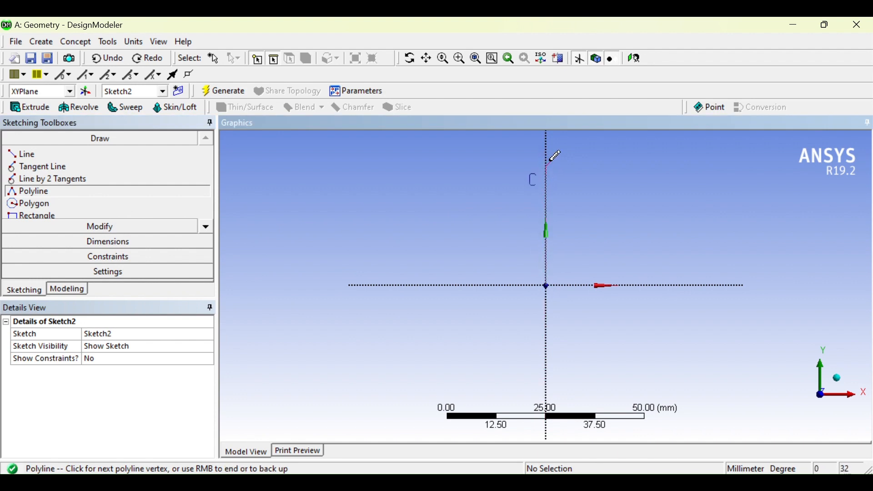
click(735, 166)
click(738, 286)
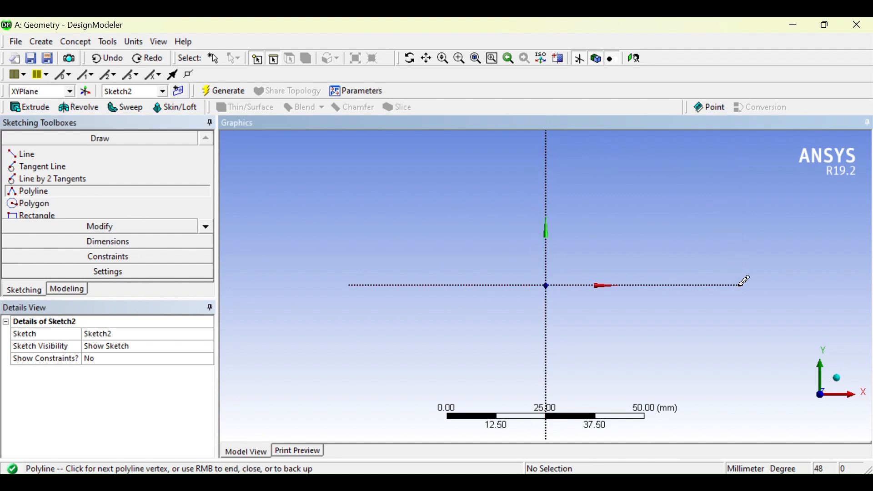
right_click(742, 278)
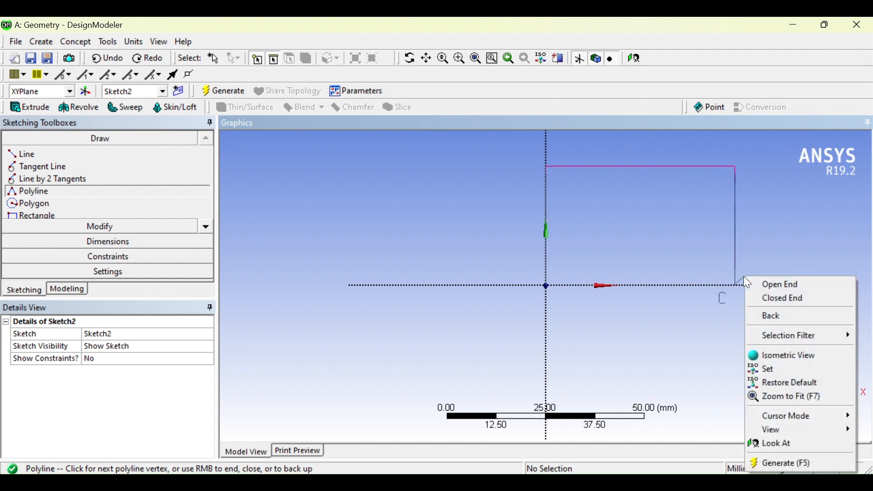
click(786, 282)
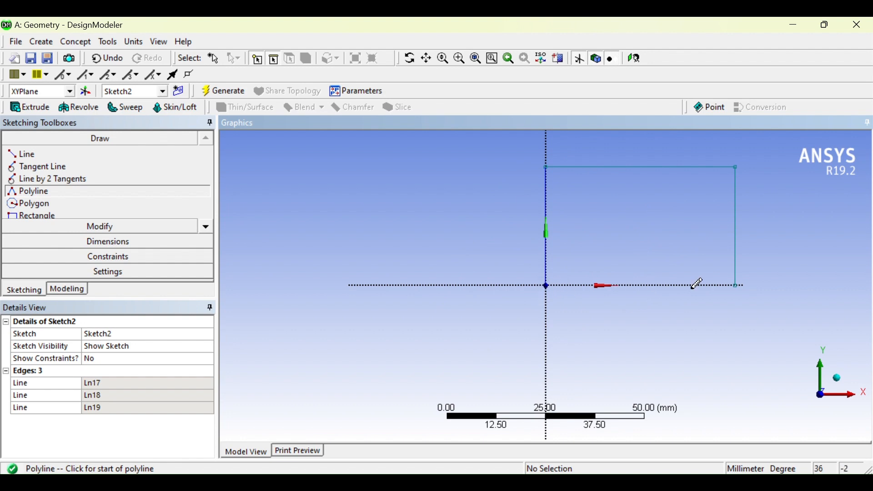
Undo the open-ended polyline.
click(93, 61)
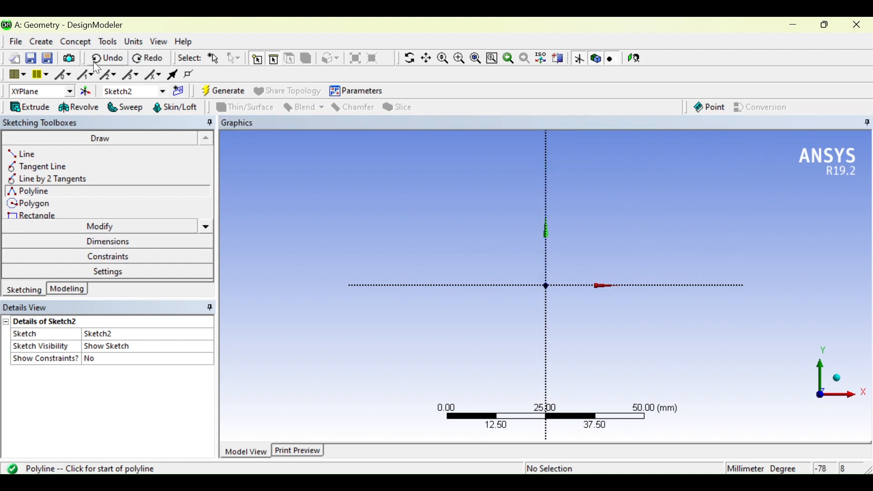
click(206, 227)
click(206, 226)
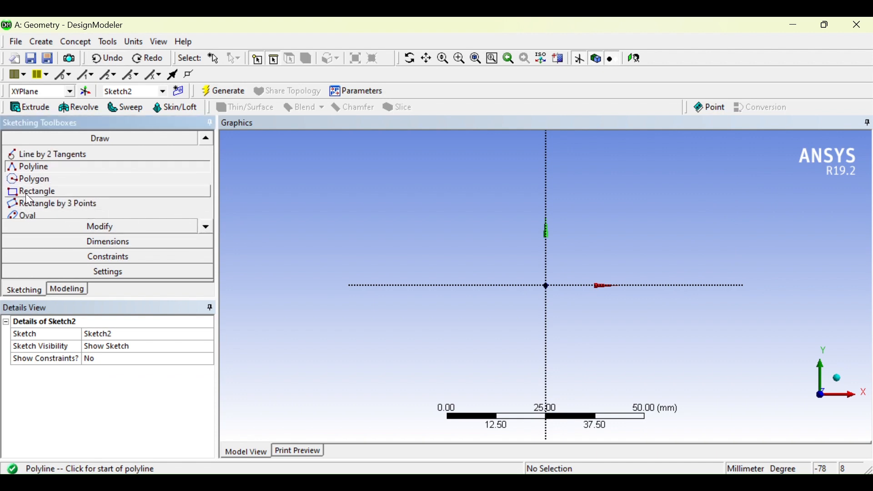
click(211, 228)
click(211, 228)
click(211, 228)
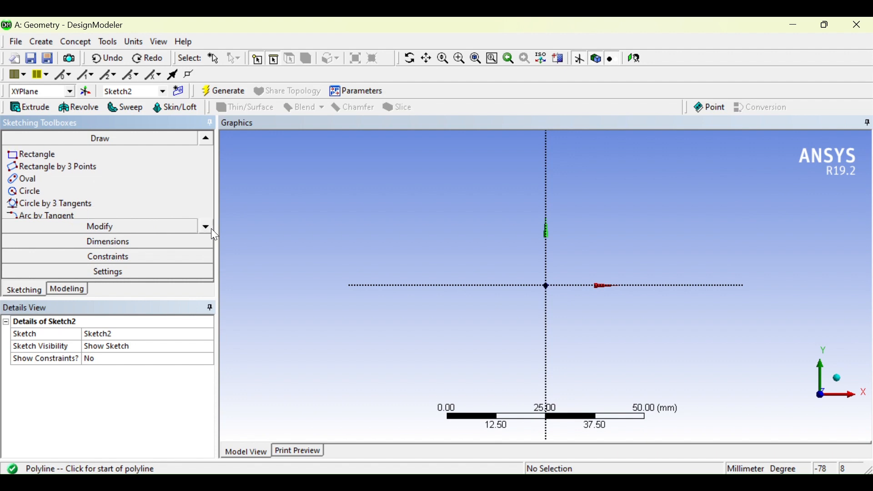
click(209, 141)
click(209, 142)
click(209, 142)
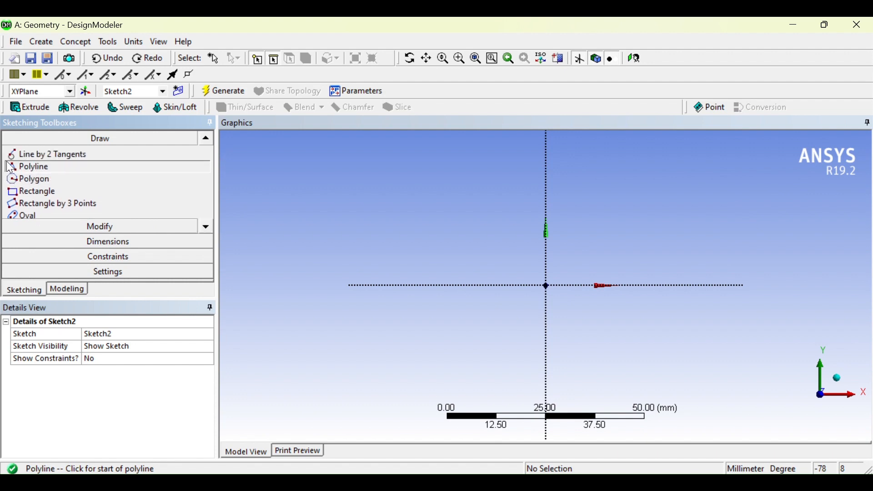
Draw a closed rectangular polyline from the origin, about 52 mm wide in +X and 32 mm high in +Y.
click(547, 286)
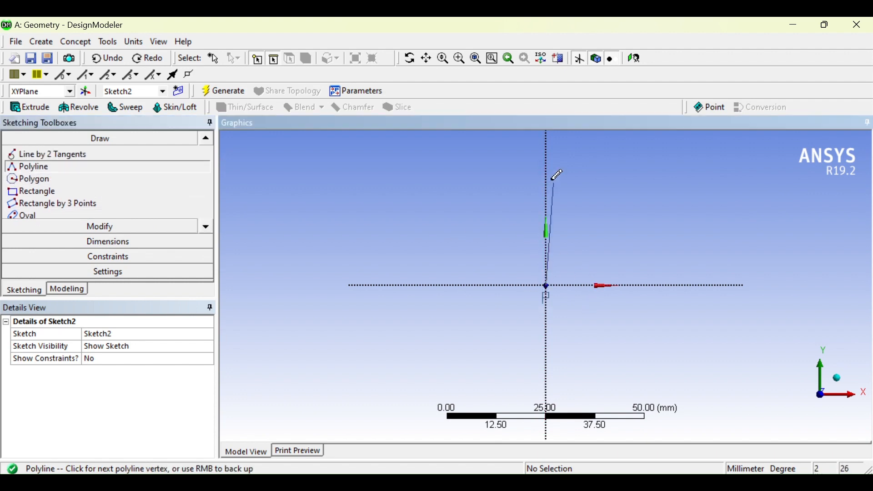
click(546, 158)
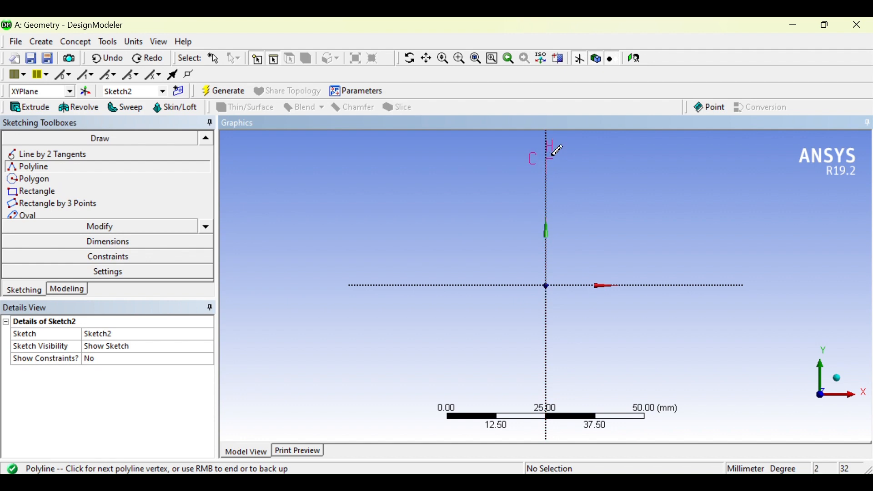
click(751, 158)
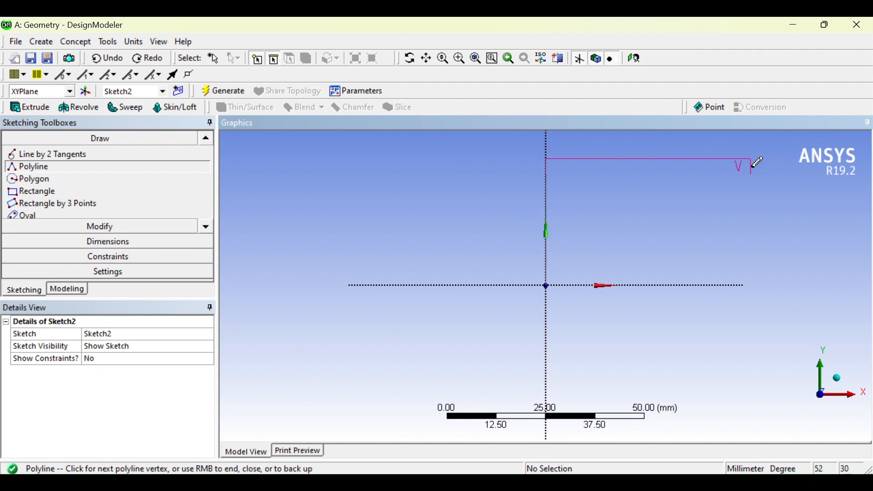
click(751, 285)
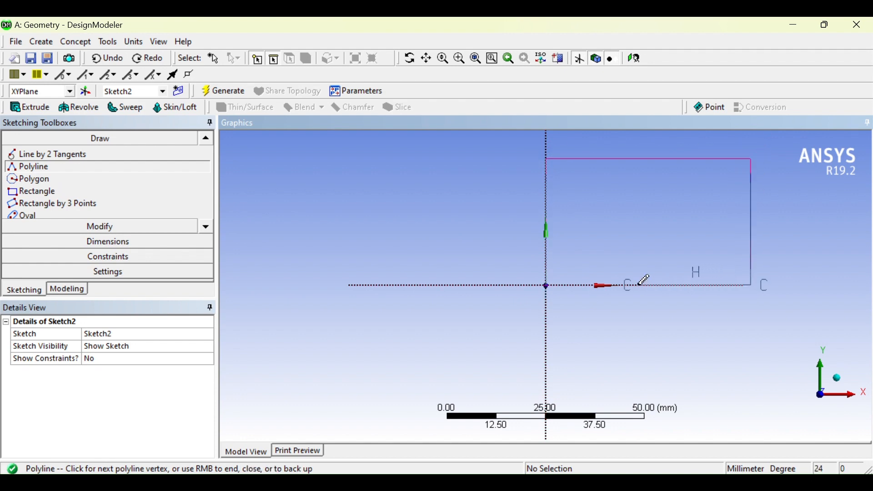
right_click(561, 286)
click(596, 113)
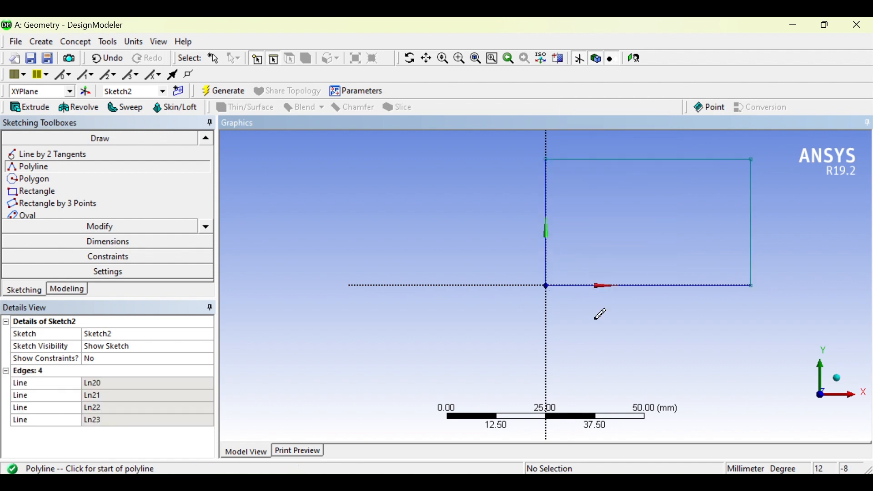
Add general dimensions to the rectangle's vertical edge on the Y axis and to its upper horizontal edge.
click(111, 241)
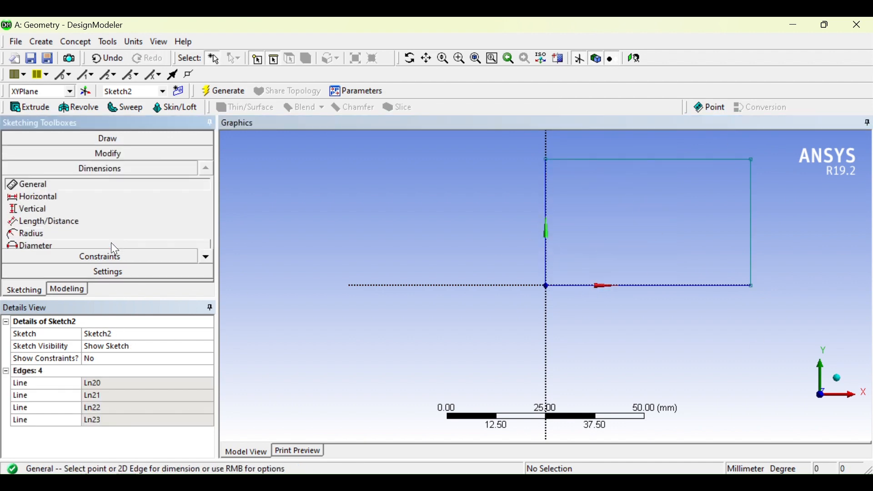
click(548, 201)
click(381, 205)
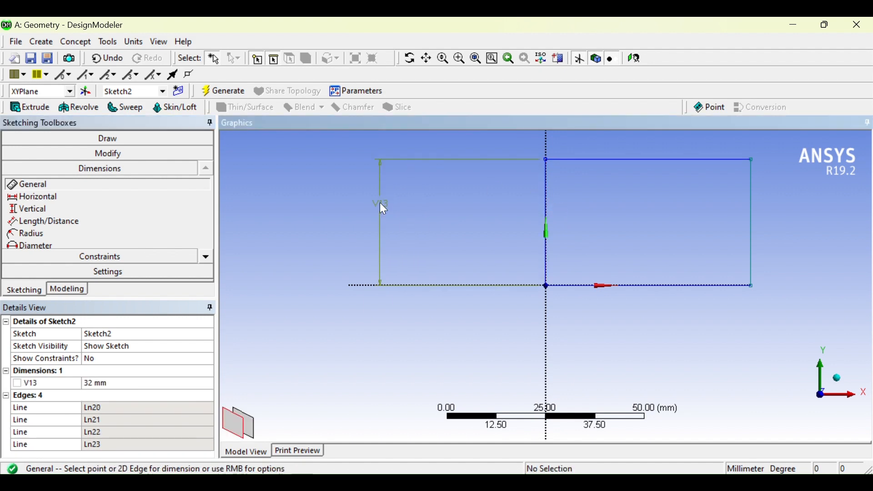
click(634, 159)
click(643, 139)
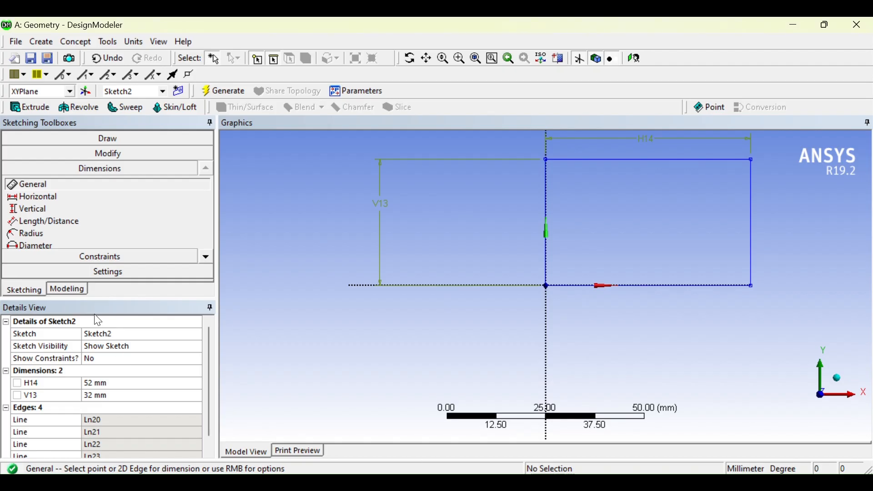
Set the rectangle's vertical dimension to 40 mm and its horizontal dimension to 50 mm.
click(115, 398)
text(40)
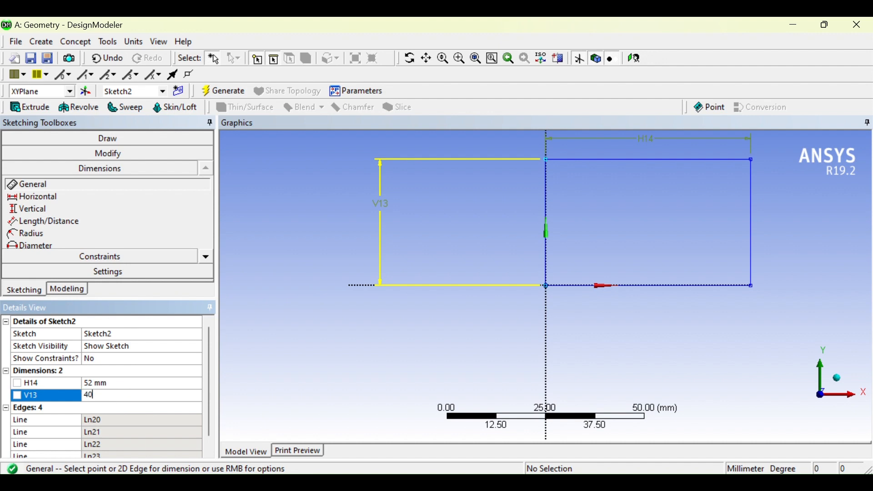
key(Return)
click(116, 372)
click(117, 382)
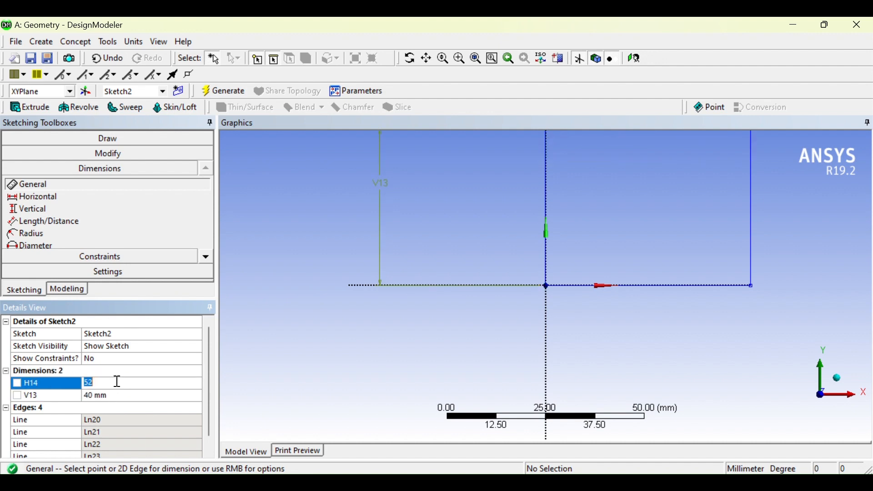
text(50)
key(Return)
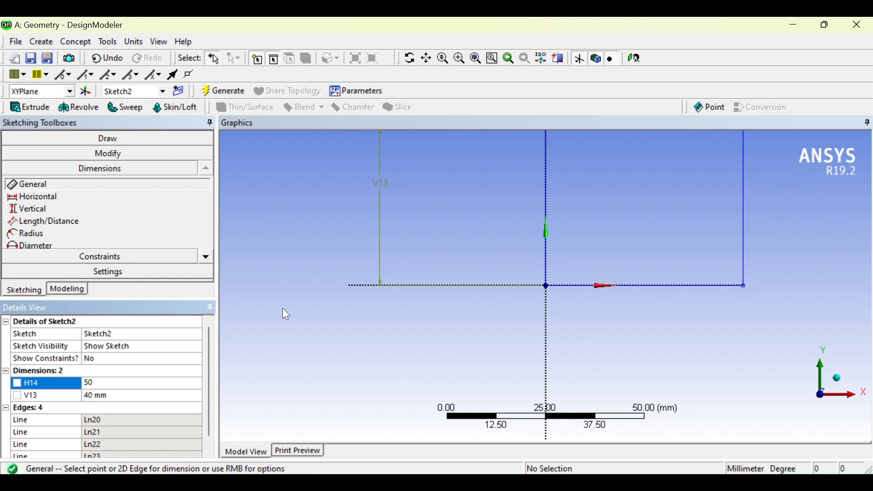
mouse_move(548, 260)
ctrl+middle_down()
mouse_move(518, 331)
mouse_move(526, 350)
ctrl+middle_up()
scroll(535, 277, up, 2)
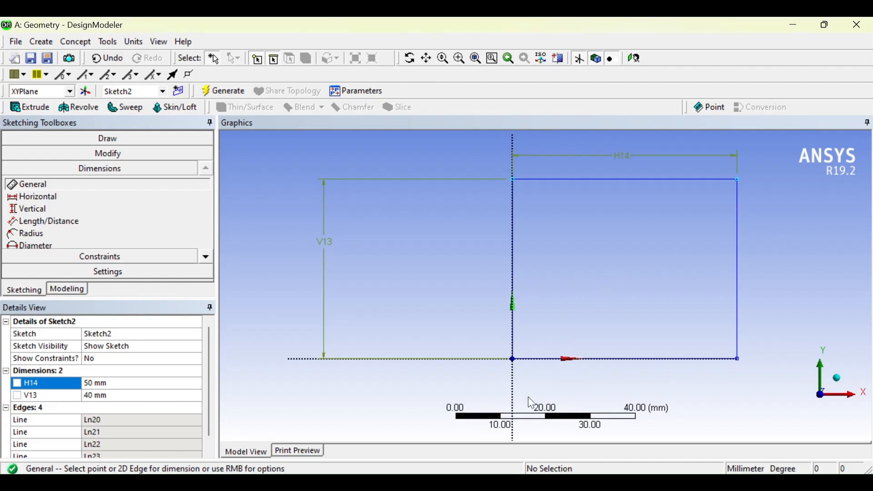
Consult IGTR.pdf and draw an Arc by Center around the rectangle's upper-right corner, radius about 24 mm, from the upper edge to the right edge.
click(402, 482)
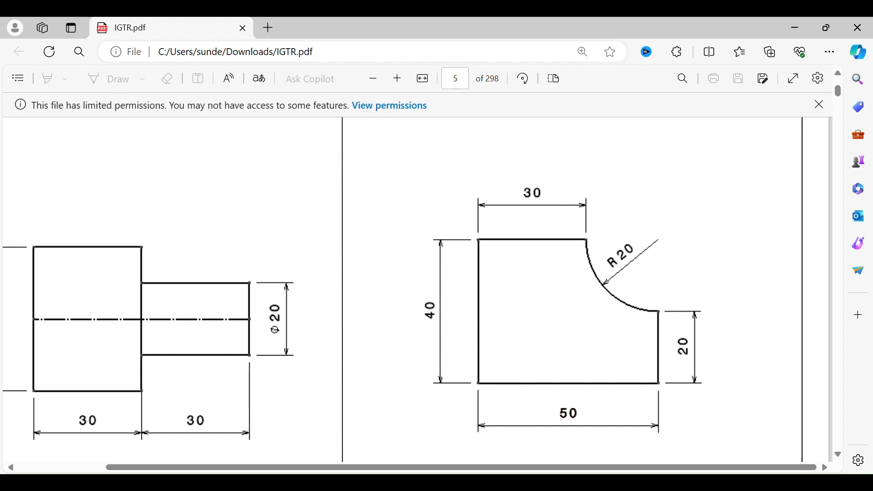
click(585, 482)
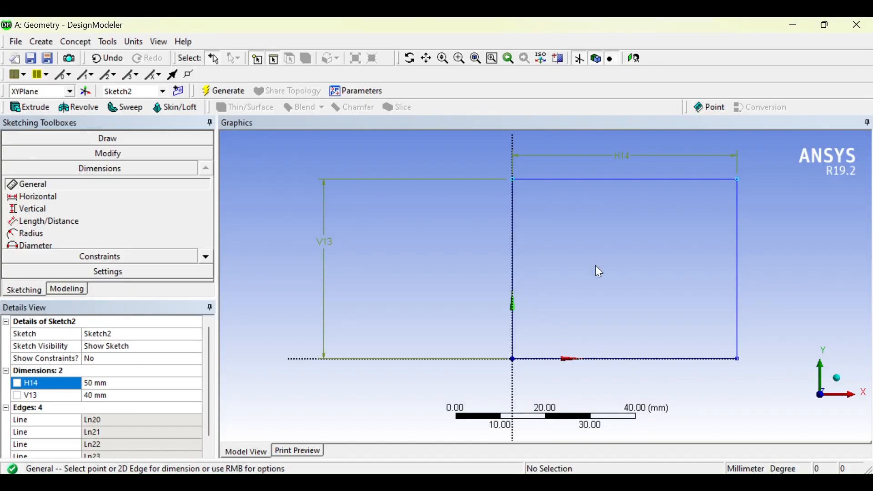
click(133, 144)
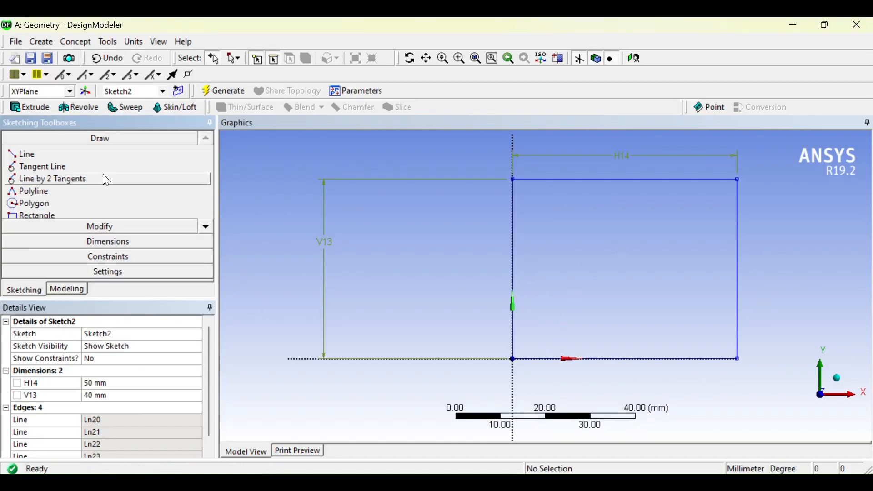
click(209, 226)
click(211, 225)
click(211, 225)
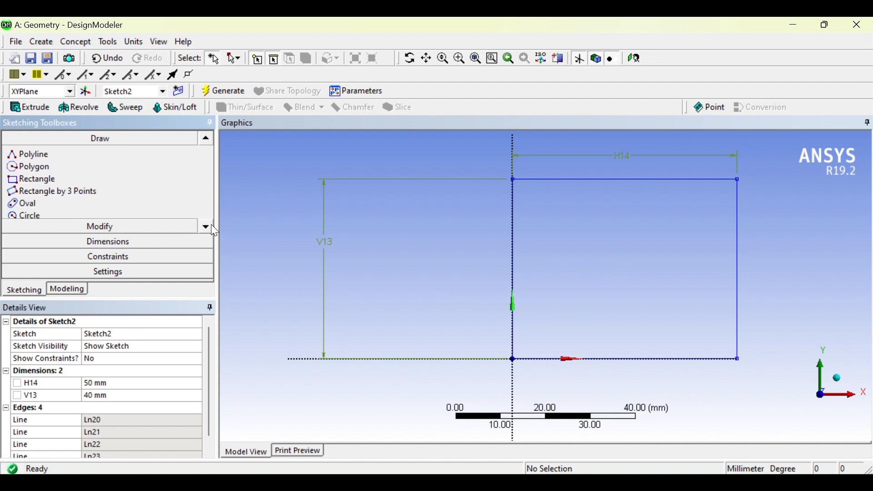
click(211, 225)
click(211, 225)
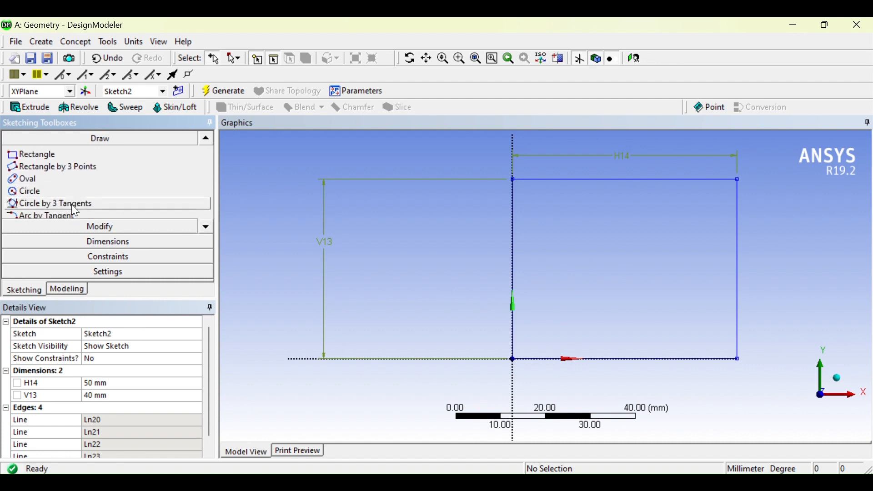
click(205, 227)
click(201, 228)
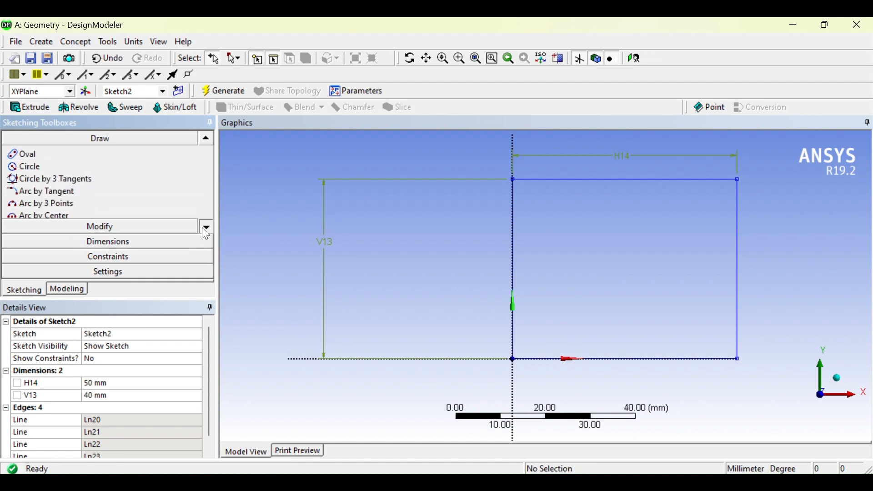
click(201, 227)
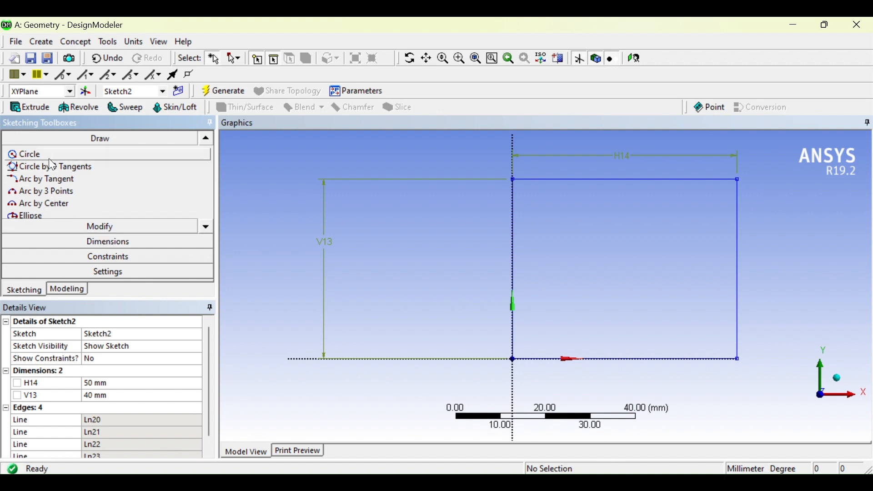
click(60, 206)
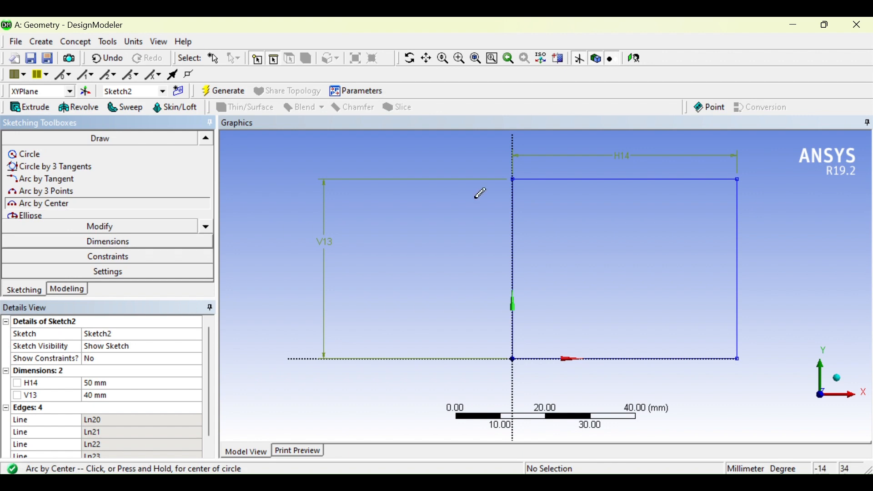
click(739, 178)
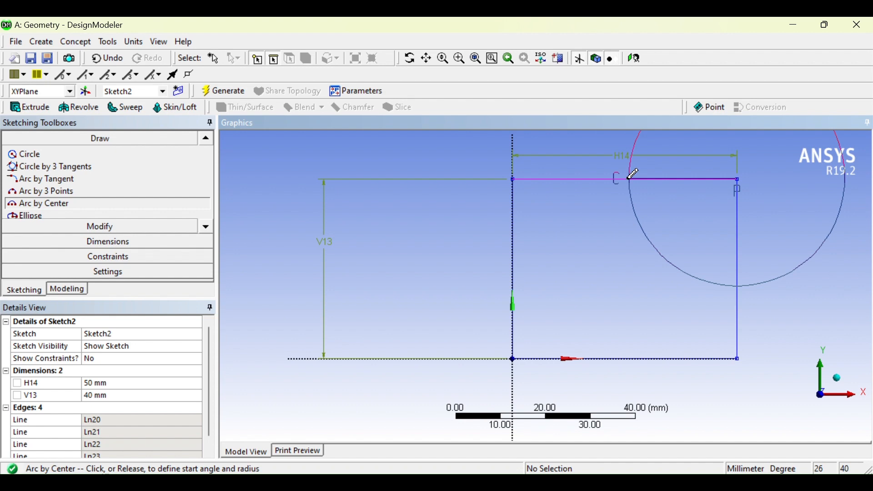
click(630, 178)
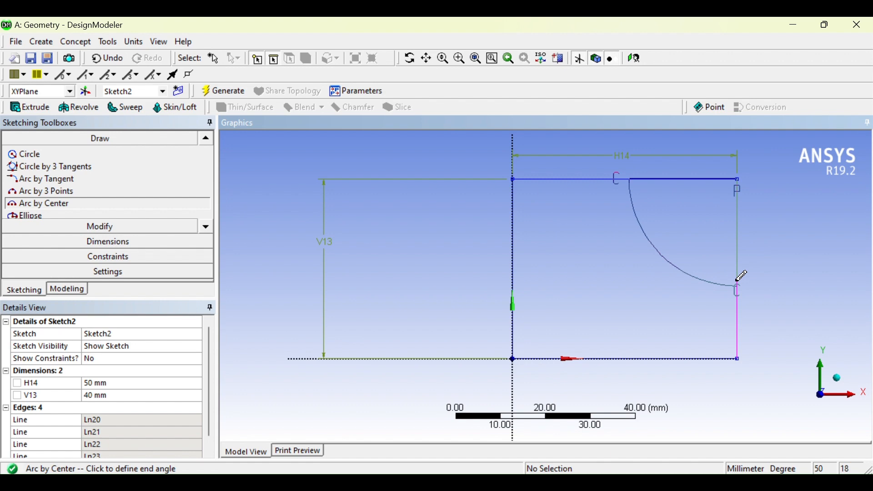
click(737, 281)
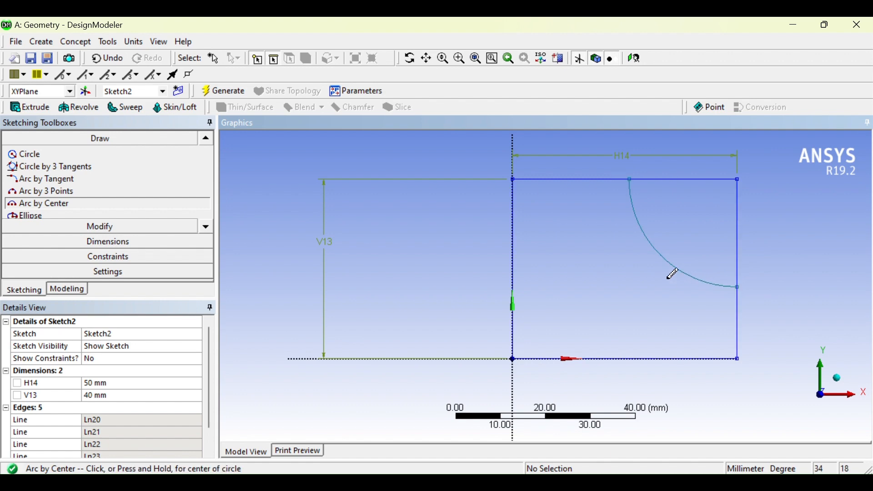
Dimension the corner arc's radius and set it to 20 mm.
click(75, 241)
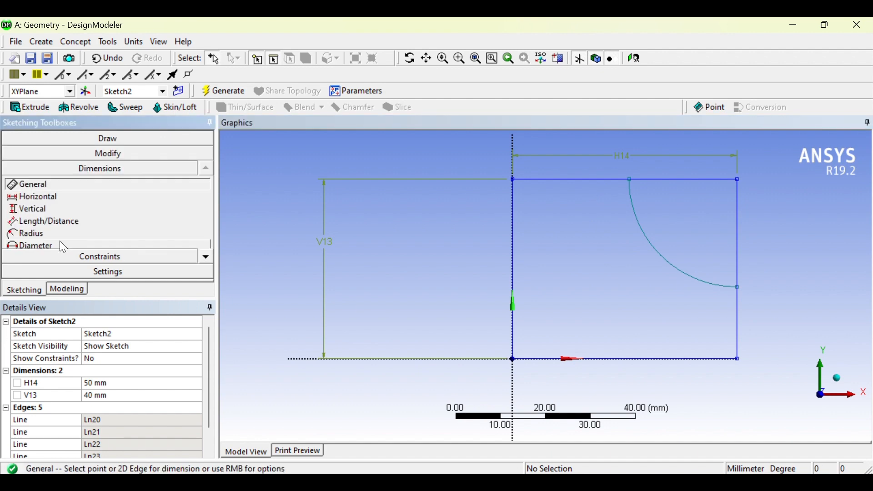
click(653, 245)
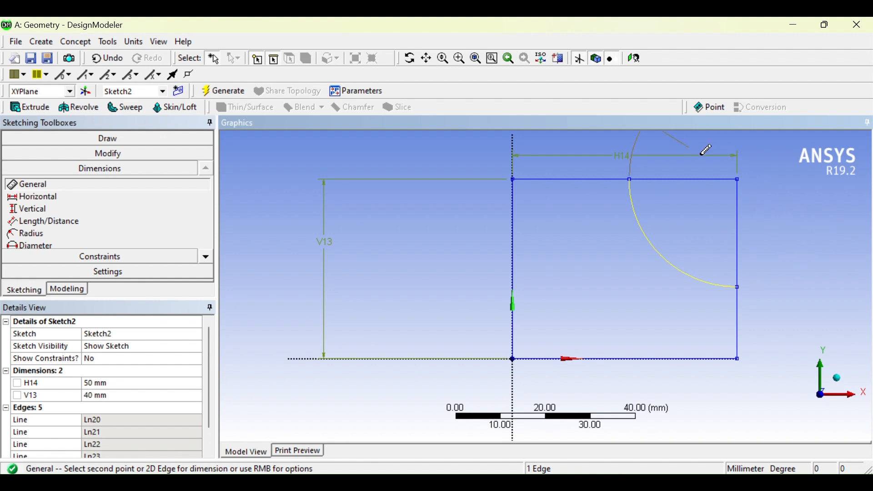
click(758, 198)
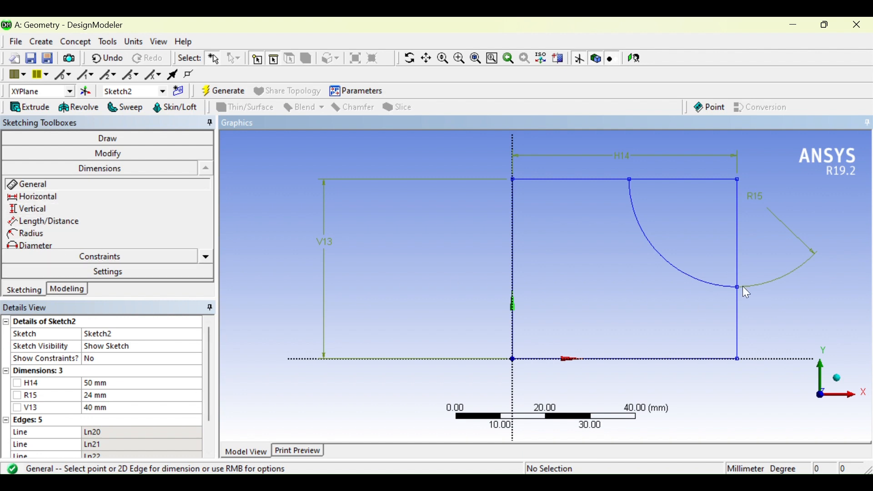
click(109, 397)
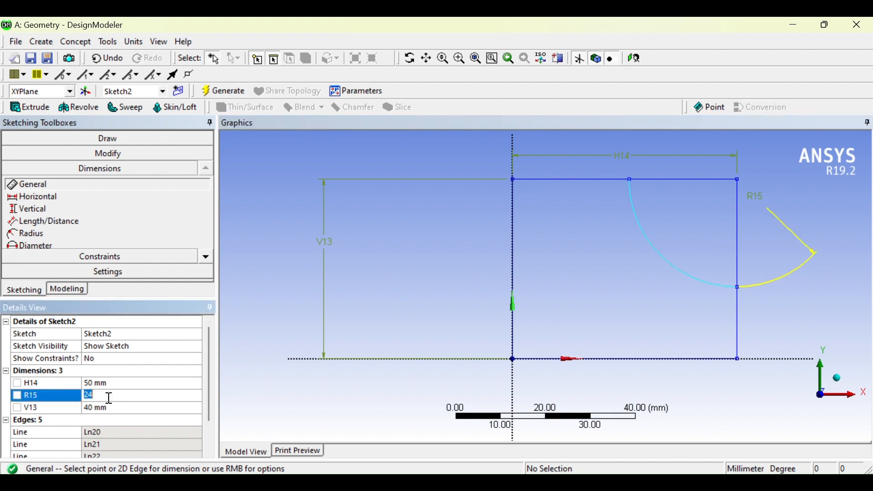
text(20)
key(Return)
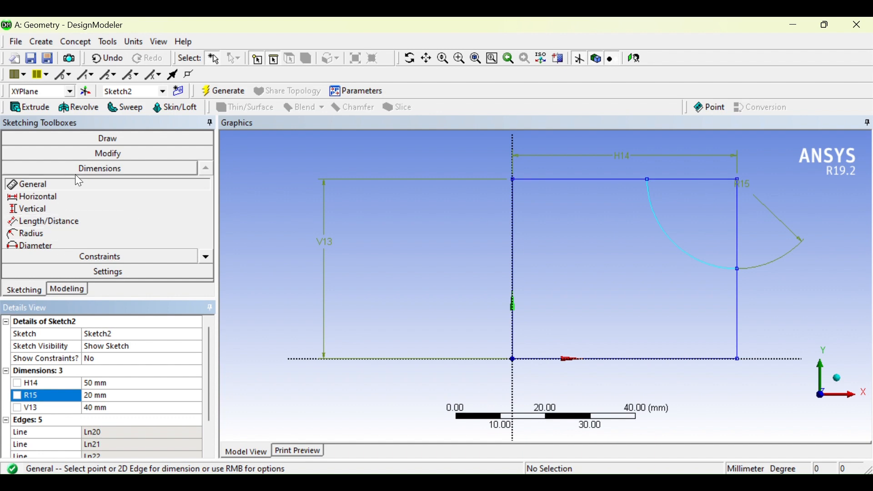
Trim the upper and right edge segments between the R20 arc's ends and the rectangle's upper-right corner.
click(109, 152)
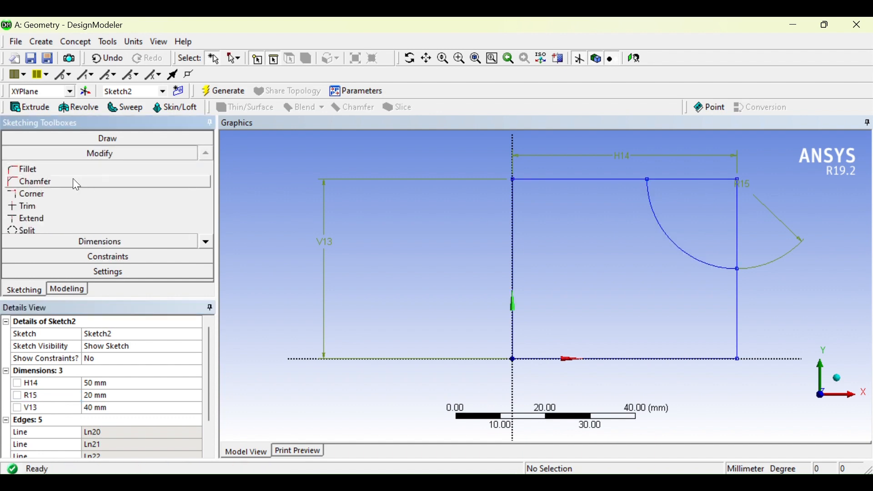
click(50, 206)
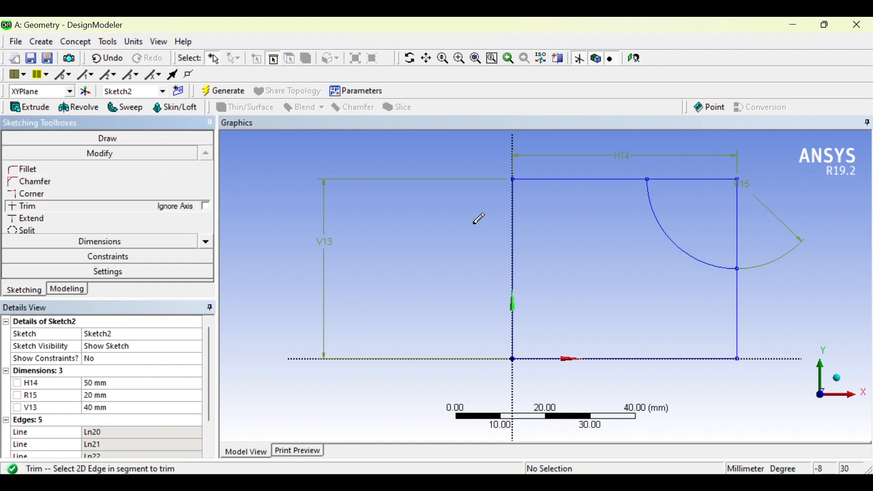
click(700, 179)
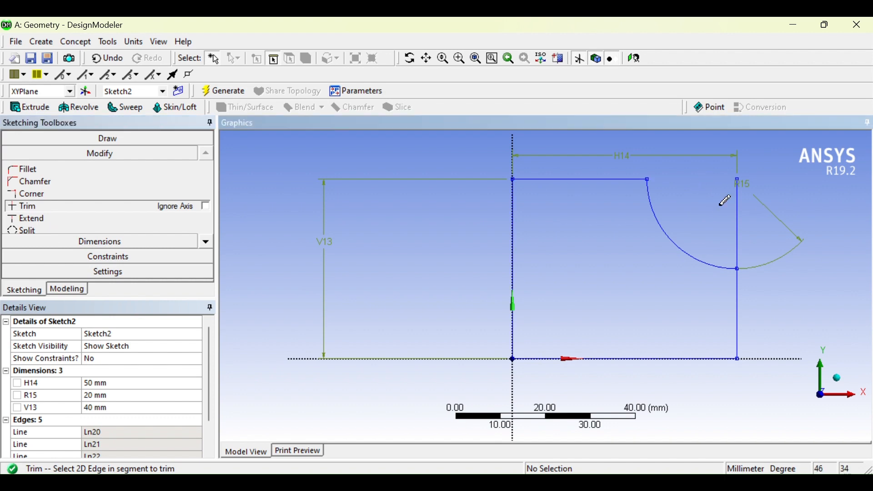
click(737, 241)
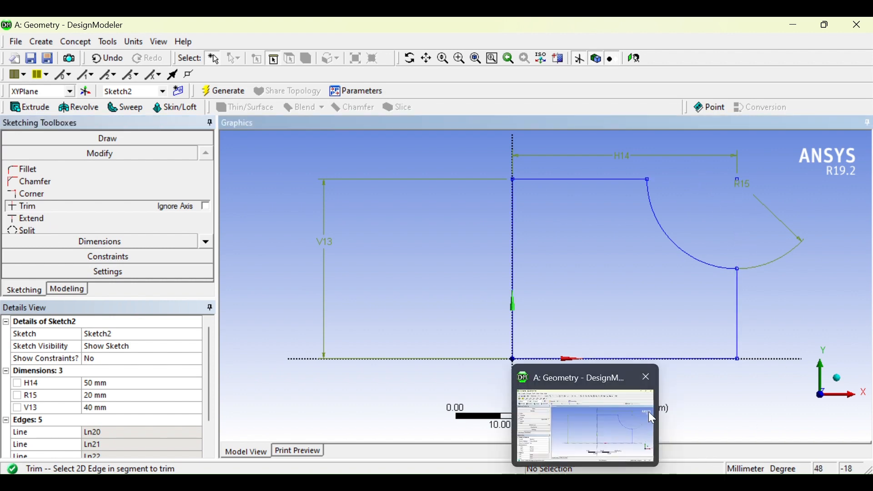
click(37, 294)
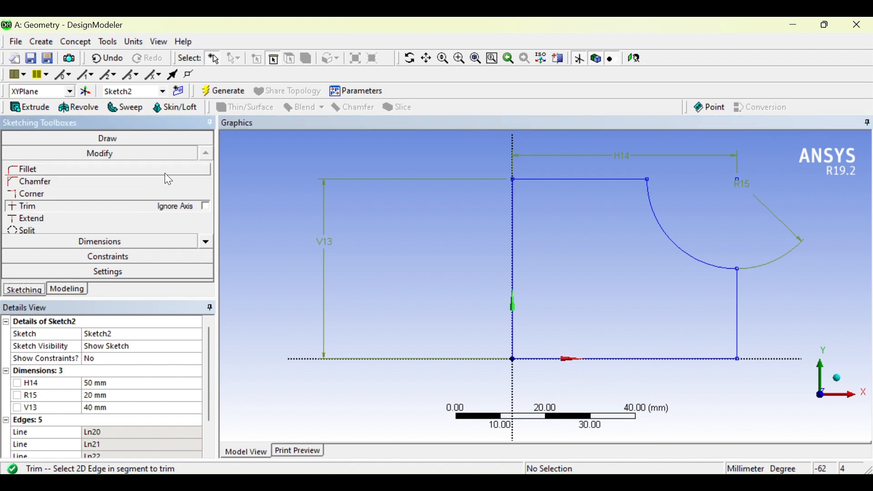
click(168, 138)
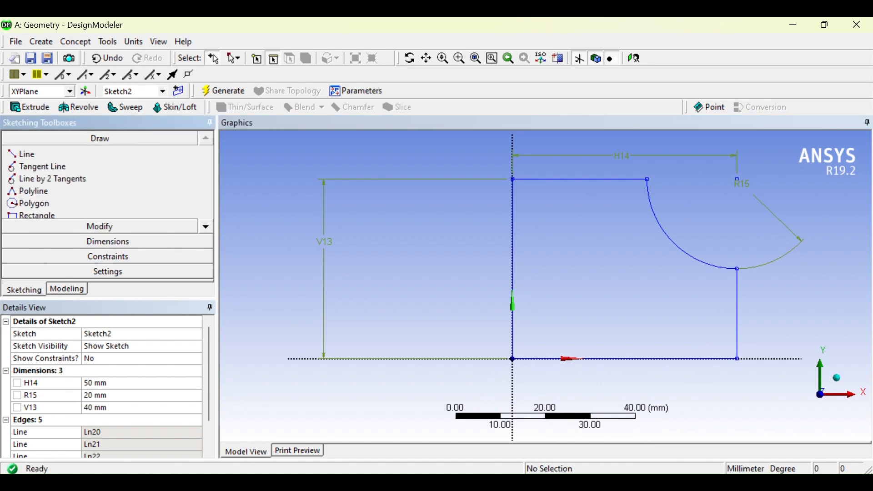
Consult IGTR.pdf and add a Length/Distance dimension between the endpoints of the shortened upper edge, placed inside the profile.
key(alt+Tab)
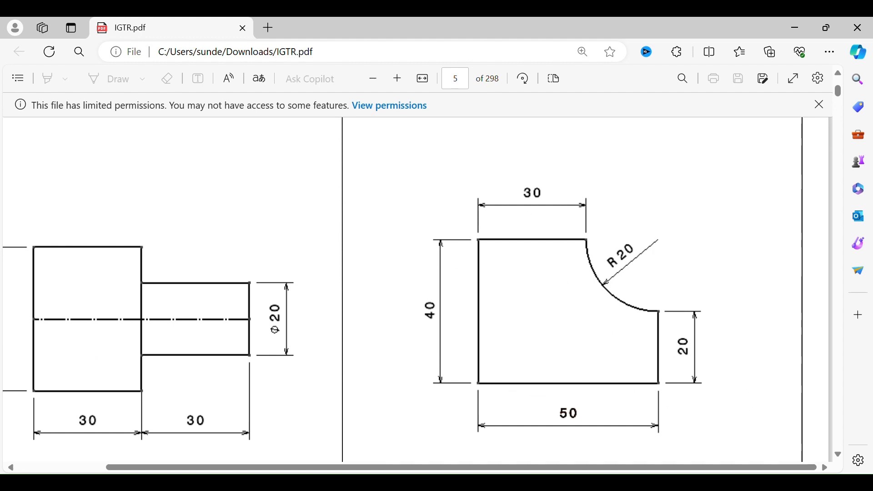
key(alt+Tab)
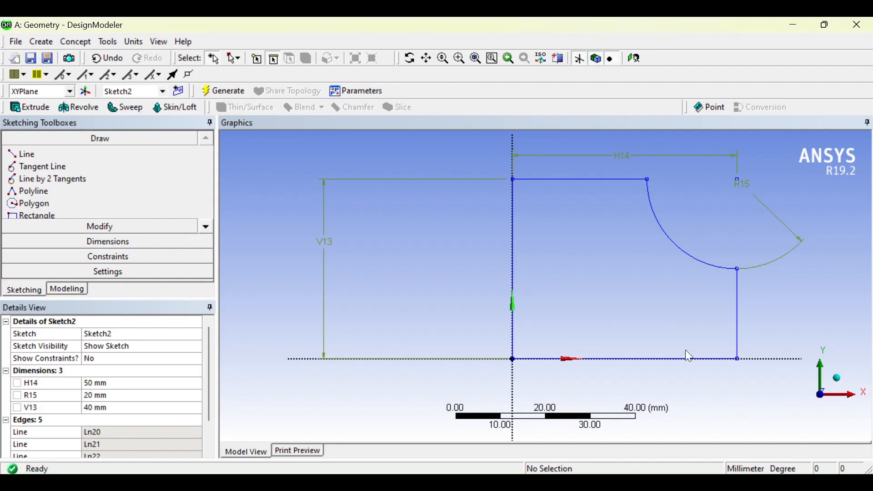
click(85, 240)
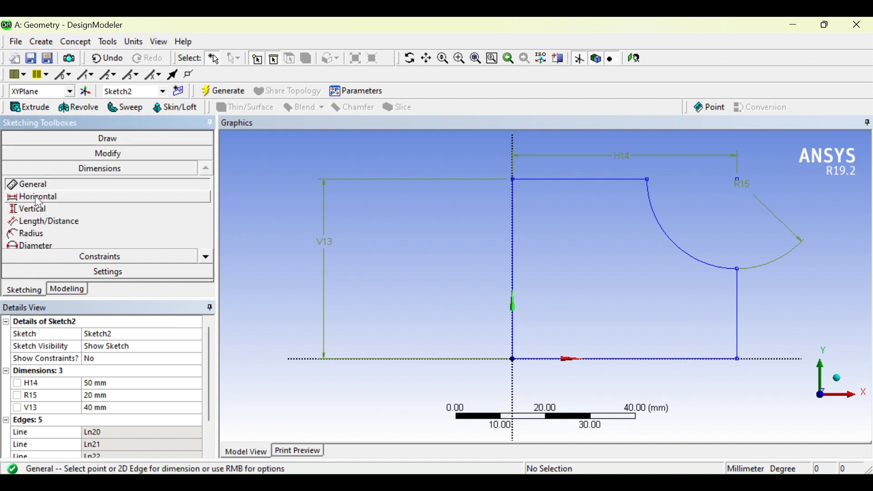
click(36, 221)
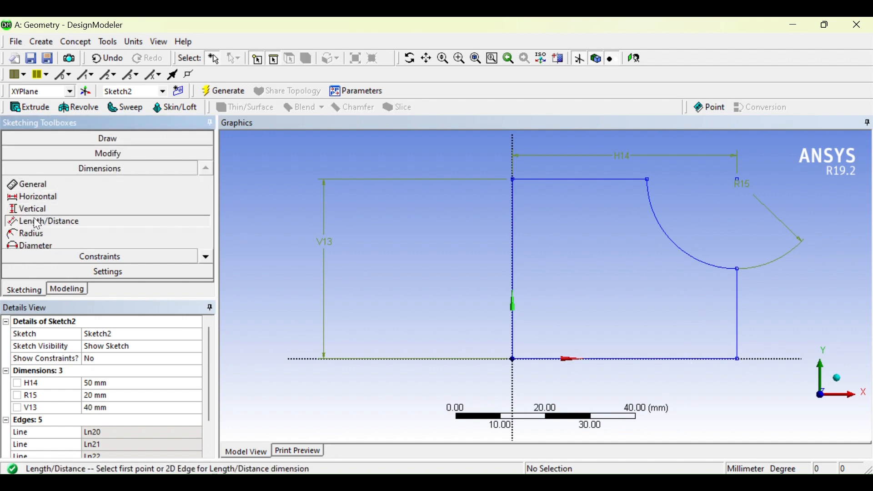
click(47, 184)
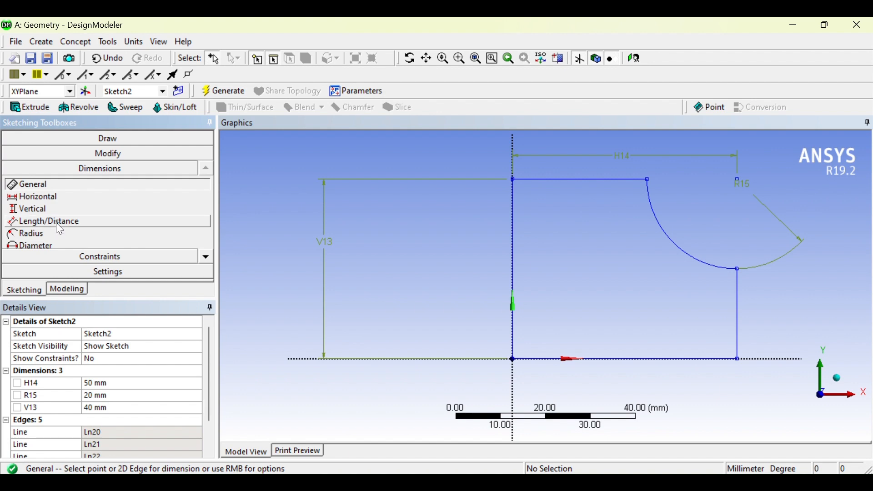
click(56, 223)
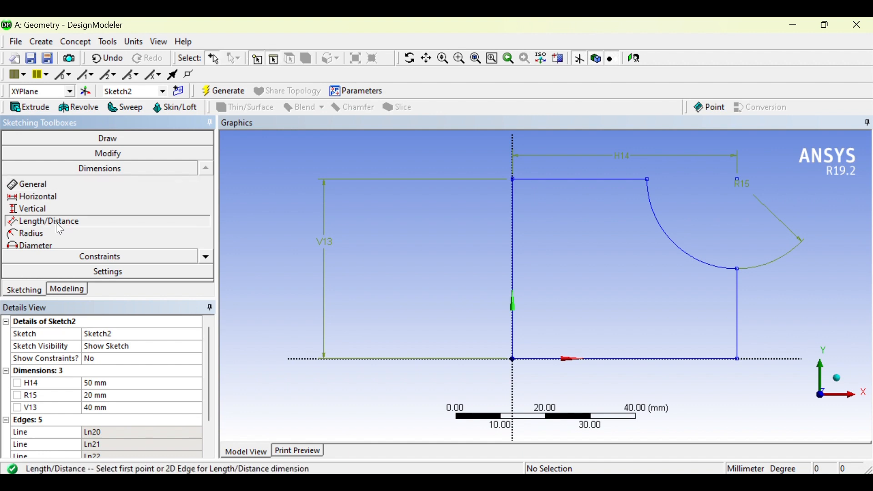
click(514, 181)
click(648, 180)
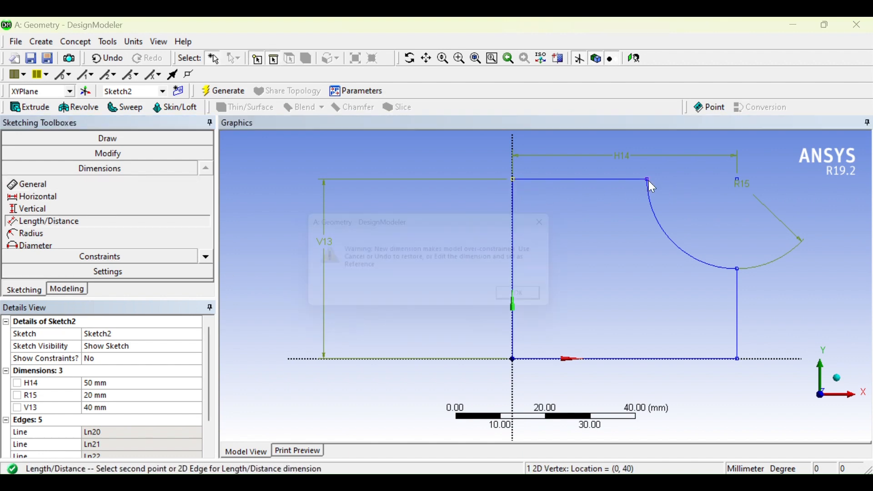
click(546, 303)
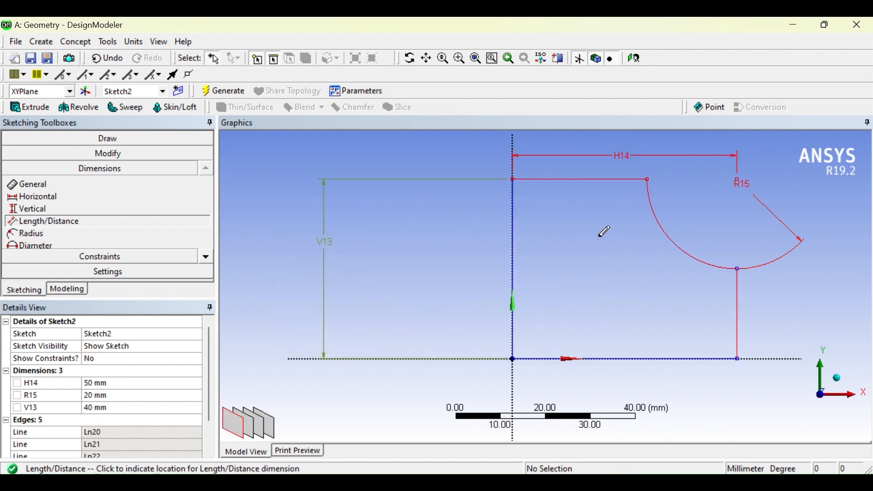
click(586, 256)
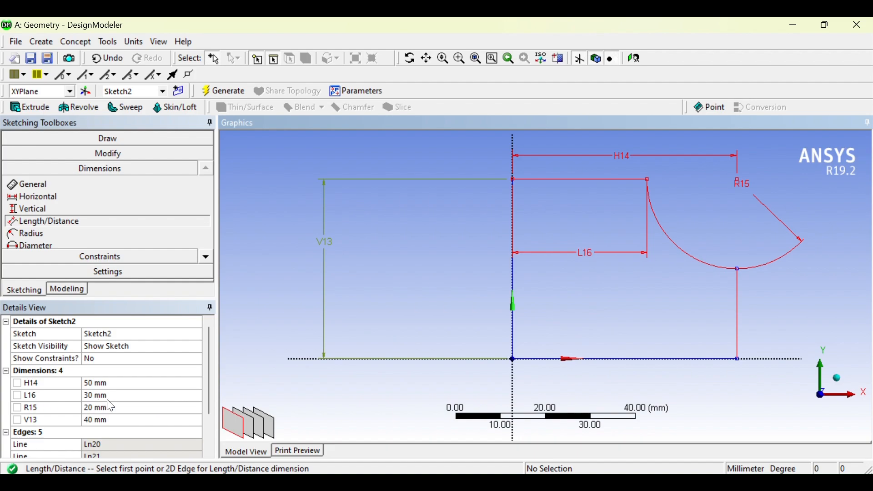
Check the reference drawing in IGTR.pdf again and delete the shortened upper edge's length dimension.
key(alt+Tab)
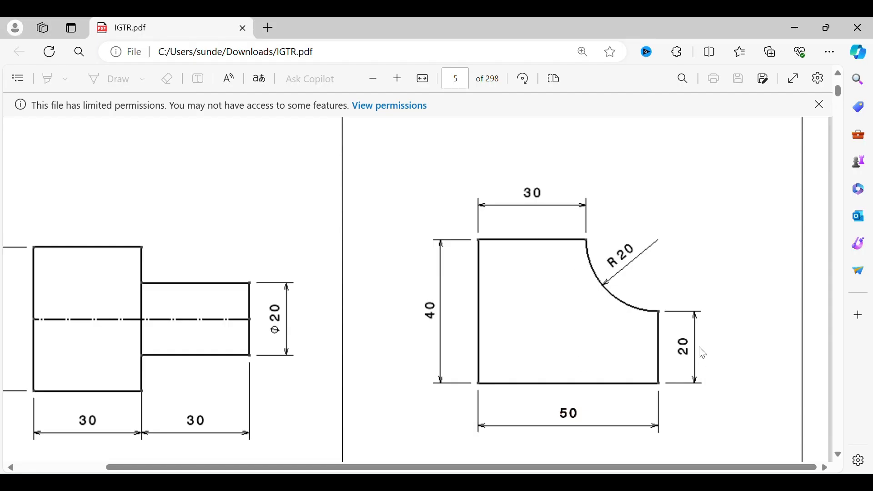
key(alt+Tab)
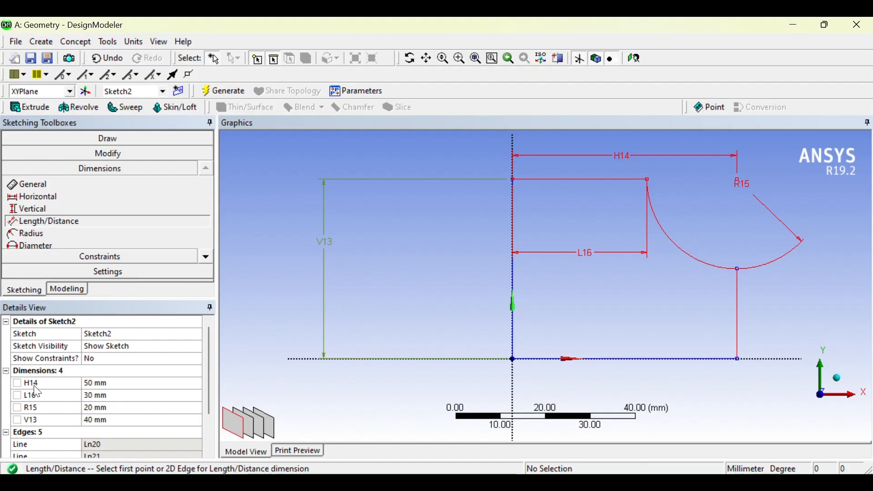
click(37, 397)
right_click(37, 397)
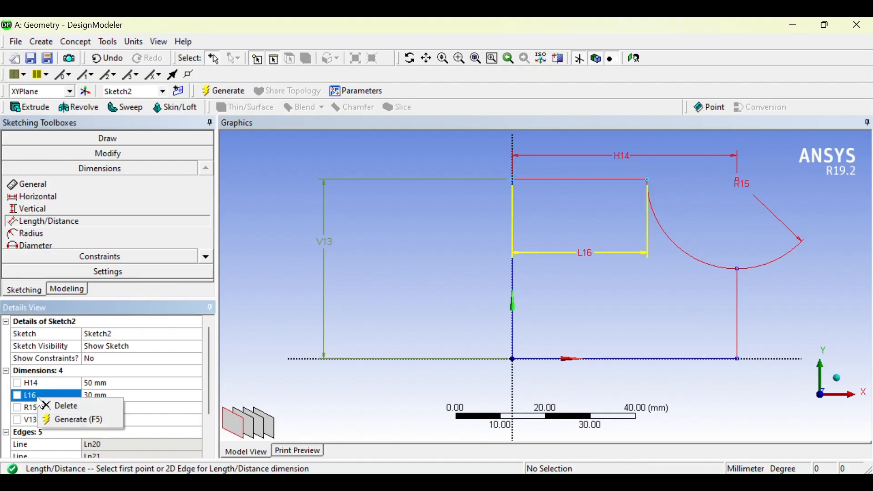
click(66, 407)
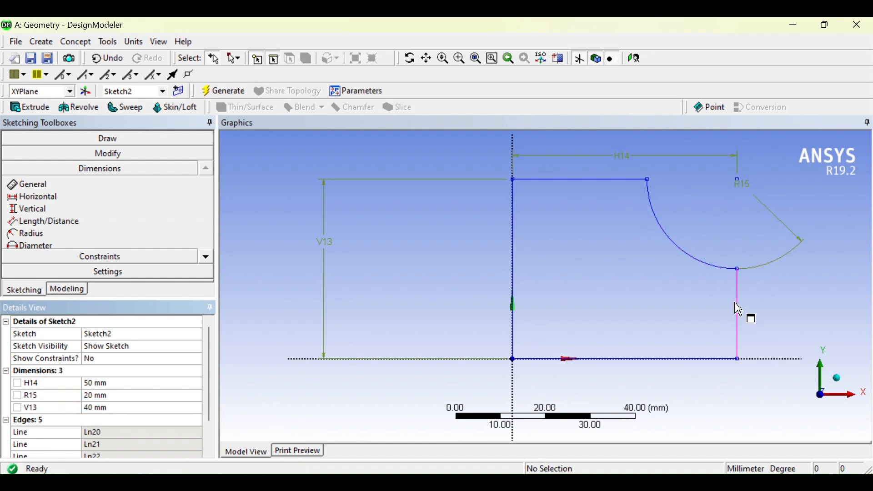
Add a Length/Distance dimension from the arc's lower end to the profile's lower-right corner, placed outside the profile.
click(27, 221)
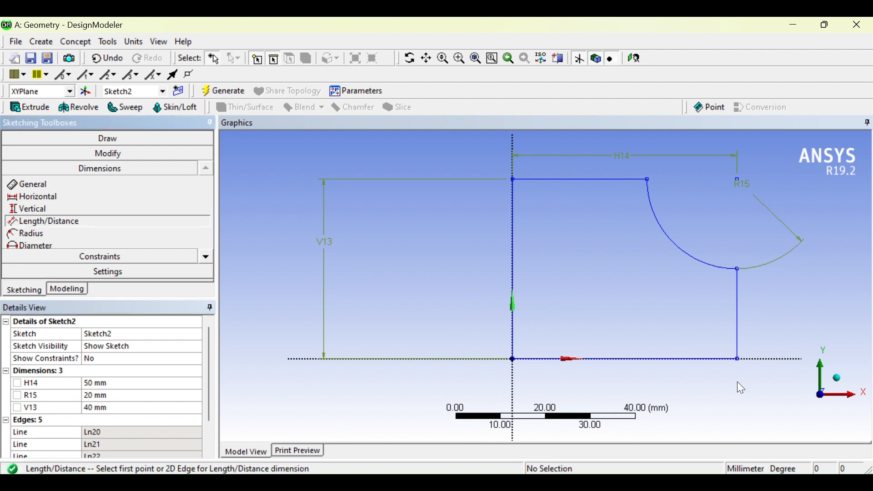
click(739, 270)
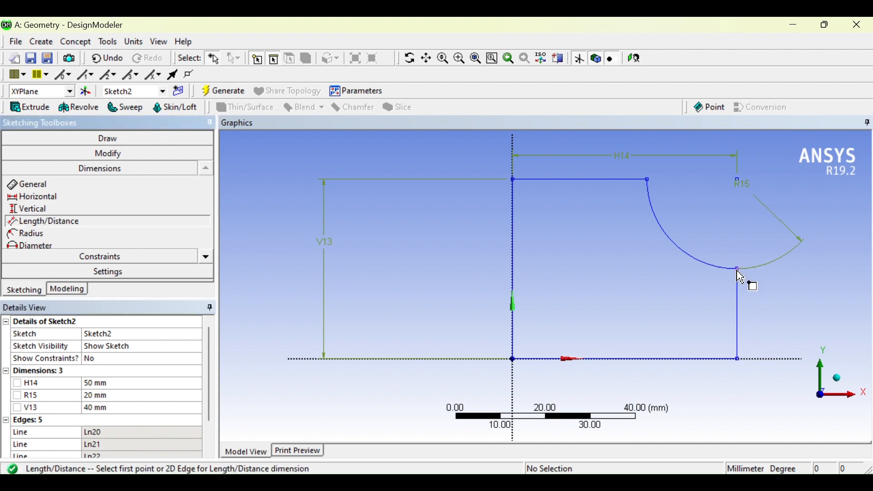
click(738, 359)
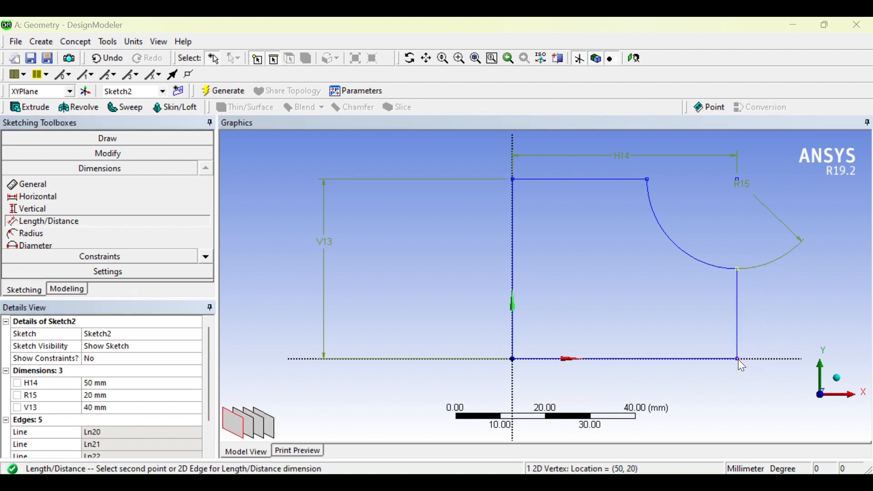
click(547, 304)
click(823, 318)
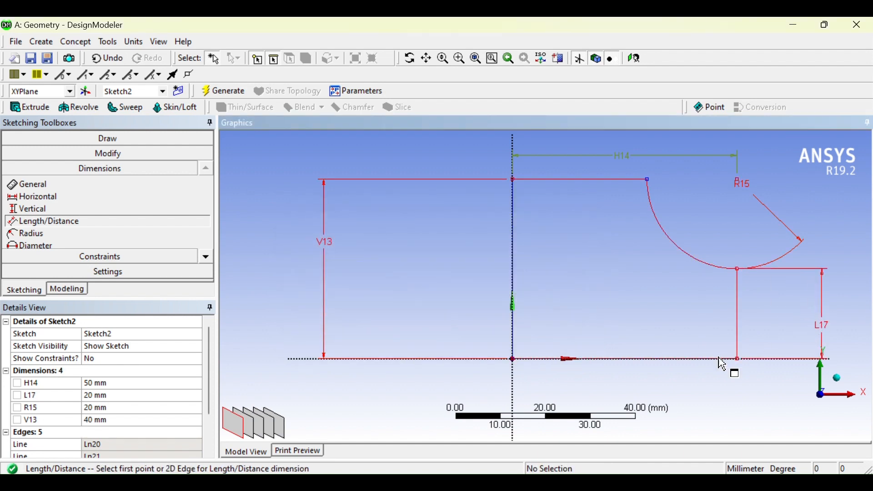
Delete the length dimension of the shortened right edge.
click(63, 394)
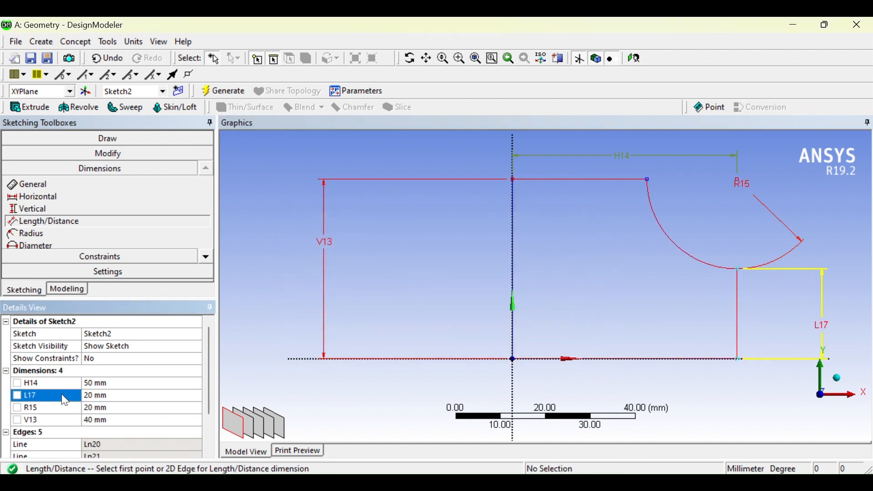
right_click(62, 394)
click(91, 401)
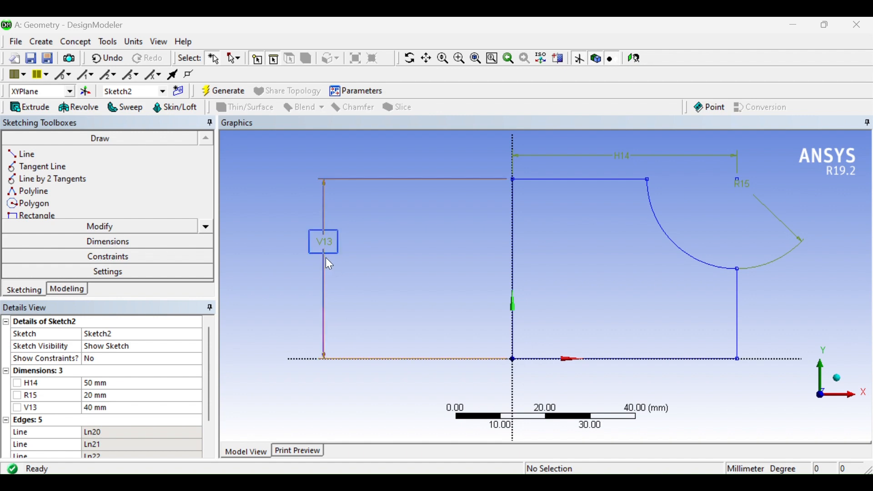
Configure the sketch dimension display to show values instead of names.
click(81, 241)
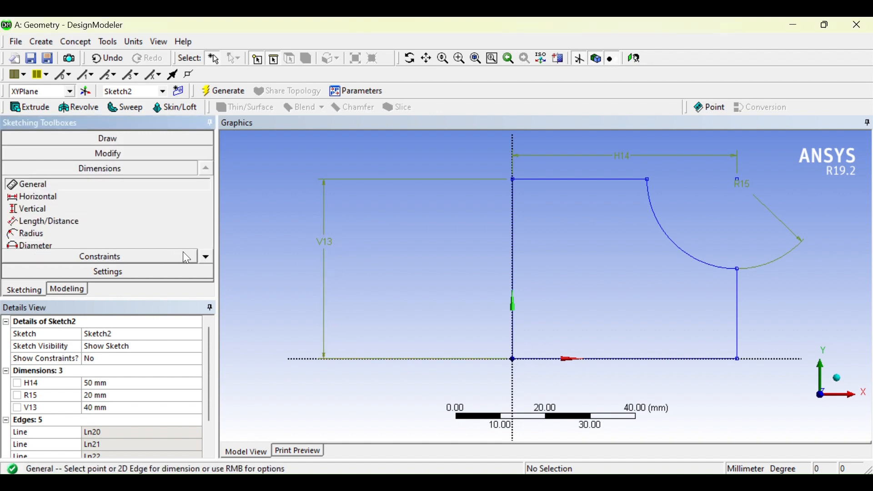
click(205, 256)
click(205, 256)
click(204, 256)
click(204, 255)
click(204, 254)
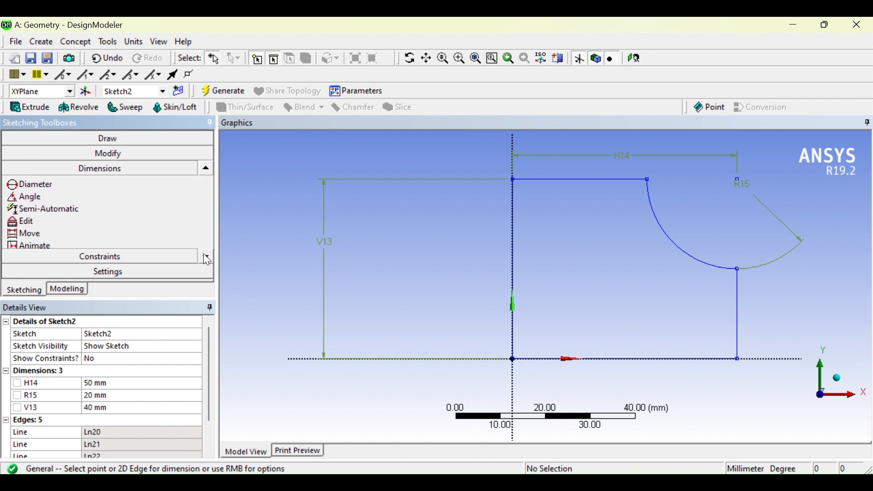
click(204, 254)
click(204, 254)
click(45, 233)
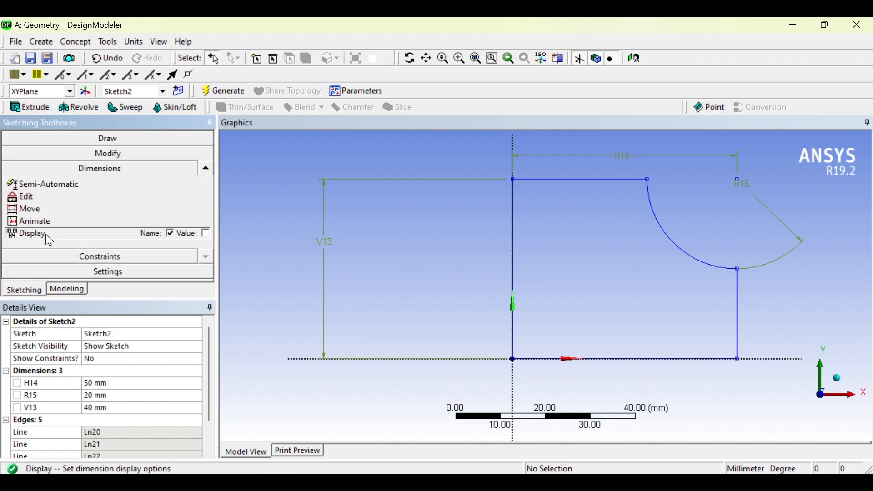
click(206, 234)
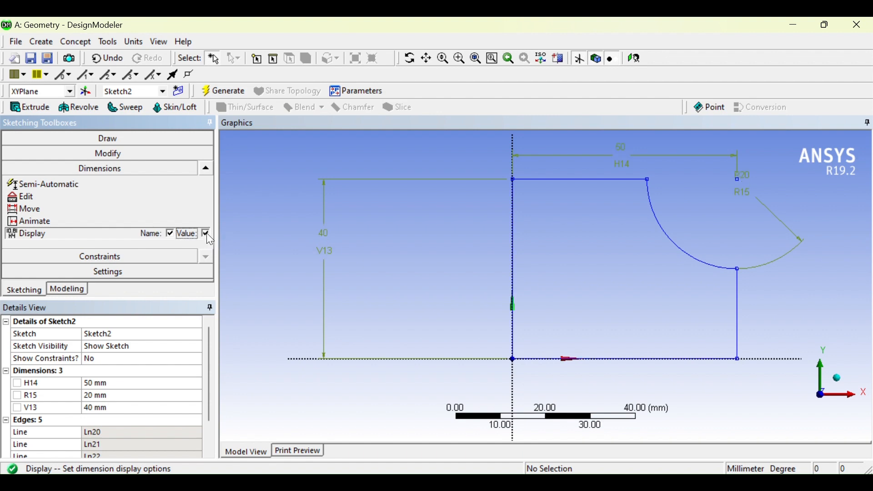
click(170, 234)
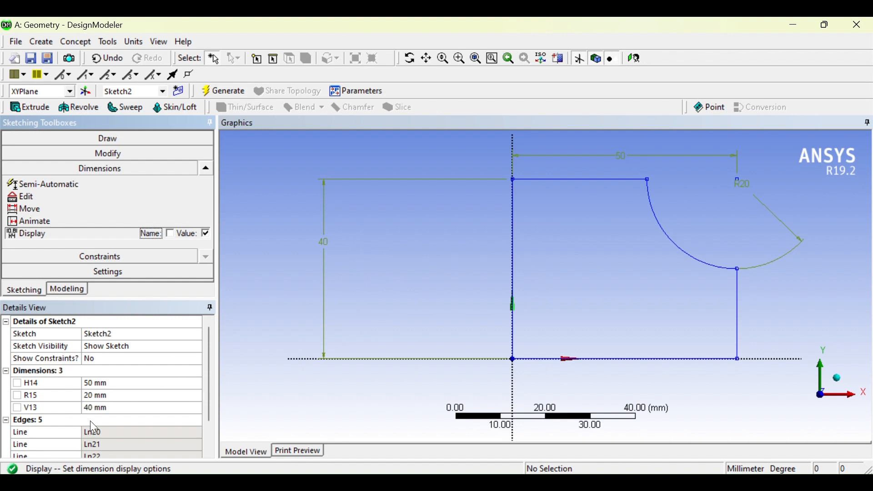
click(170, 234)
click(170, 234)
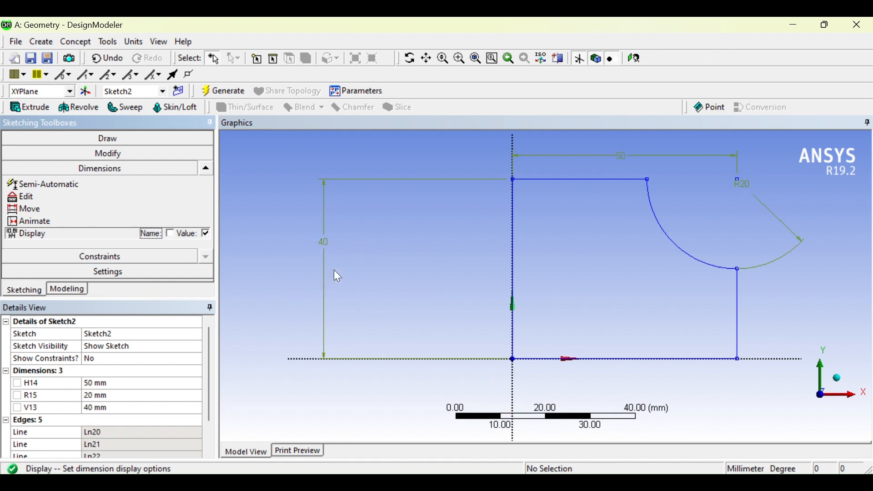